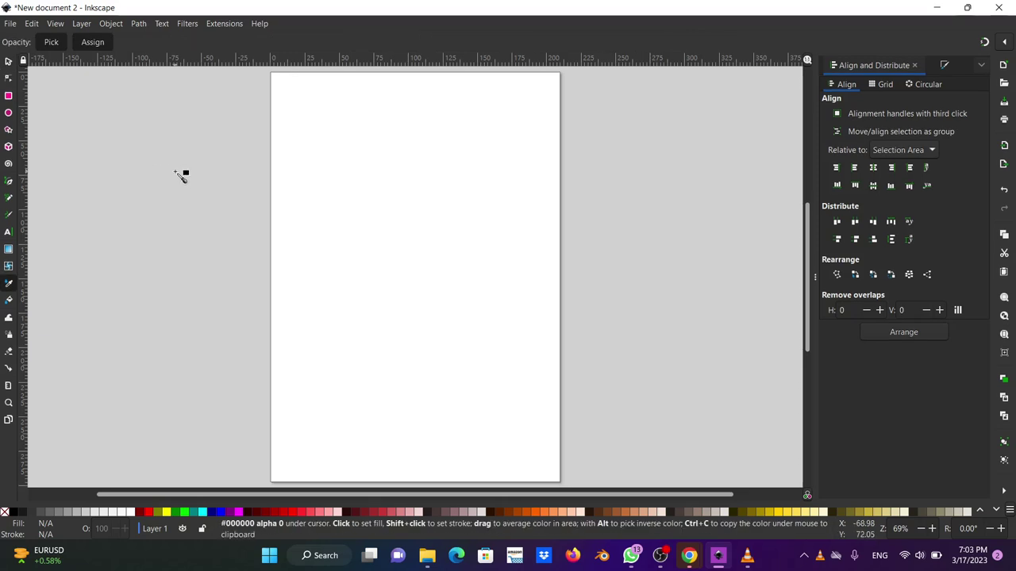
Step: Draw a red square near the top-left of the page
left_click(225, 25)
mouse_move(253, 147)
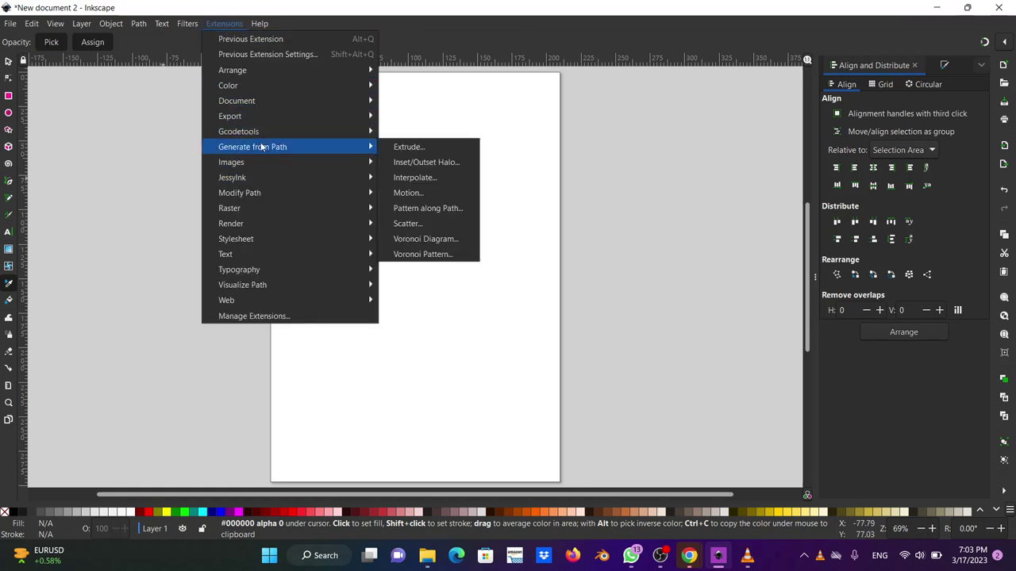
left_click(351, 22)
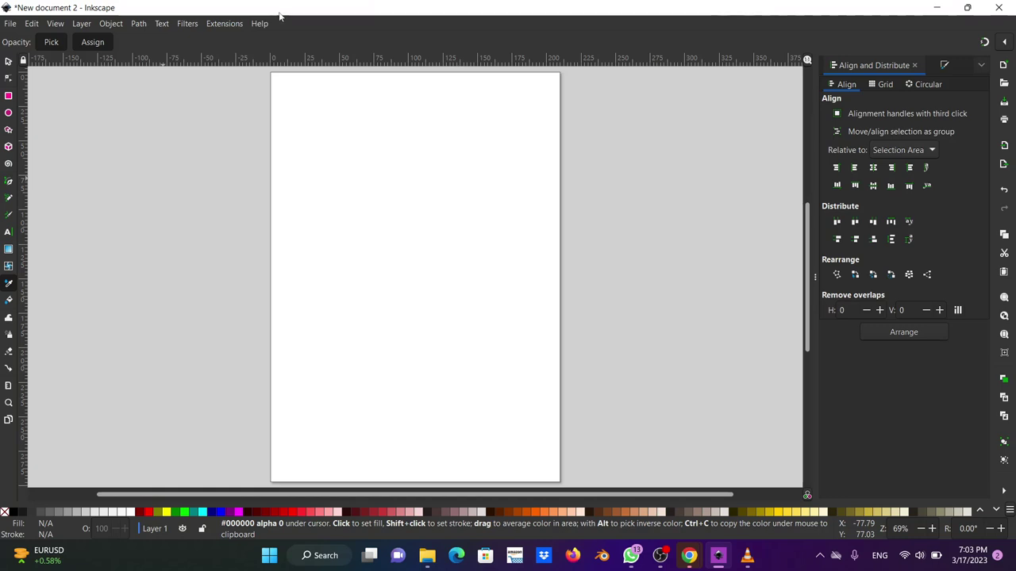
left_click(8, 96)
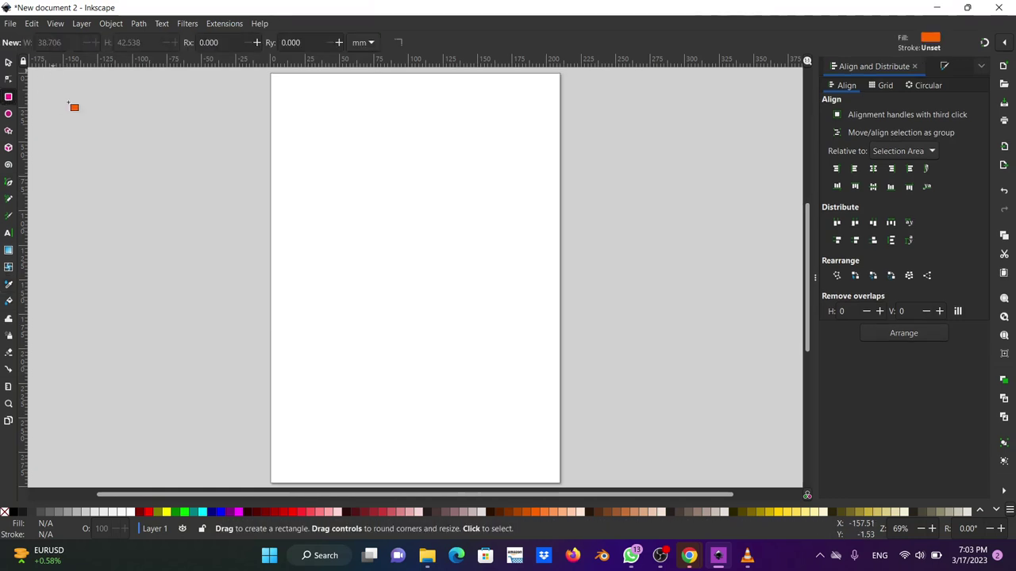
left_click_drag(281, 129, 333, 177)
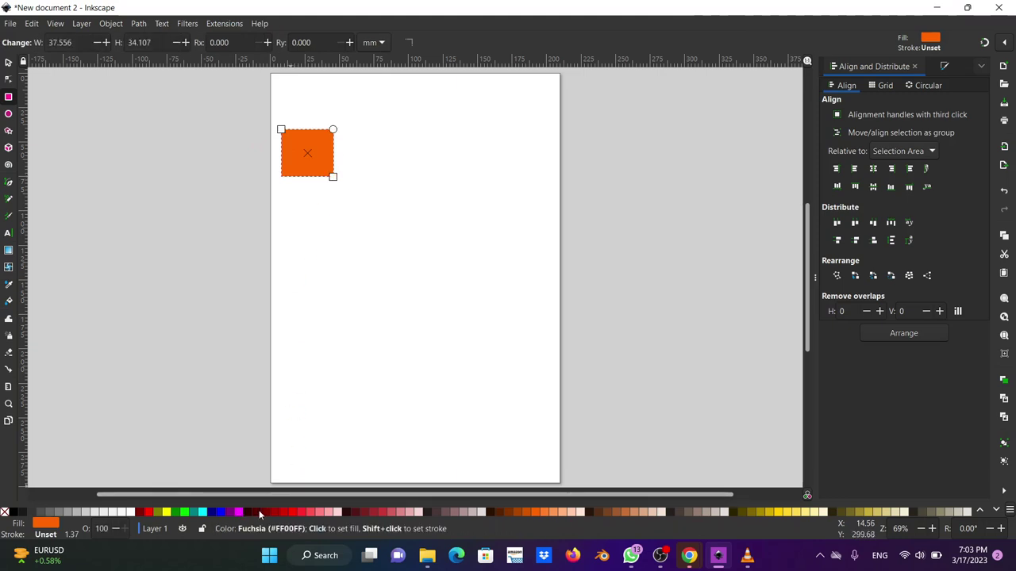
left_click(292, 512)
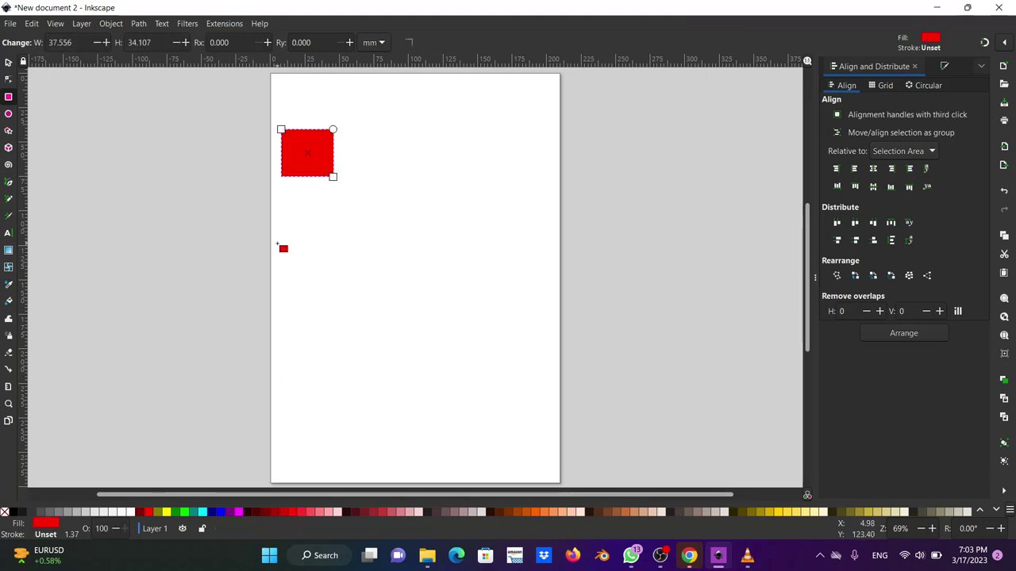
Step: Draw a blue circle near the lower right of the page and return to the Selector
left_click(8, 113)
left_click_drag(464, 350, 519, 412)
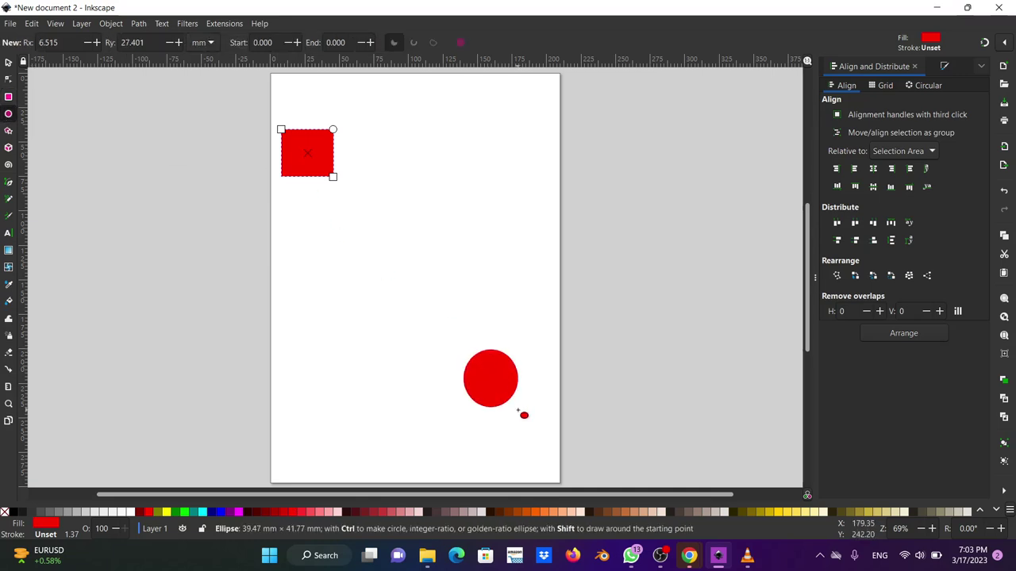
left_click(219, 512)
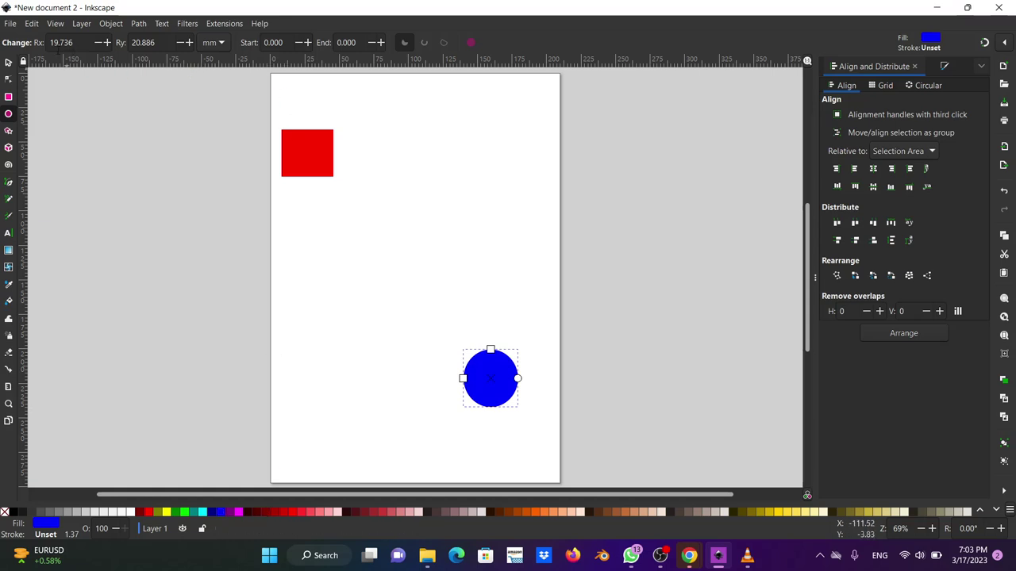
left_click(8, 62)
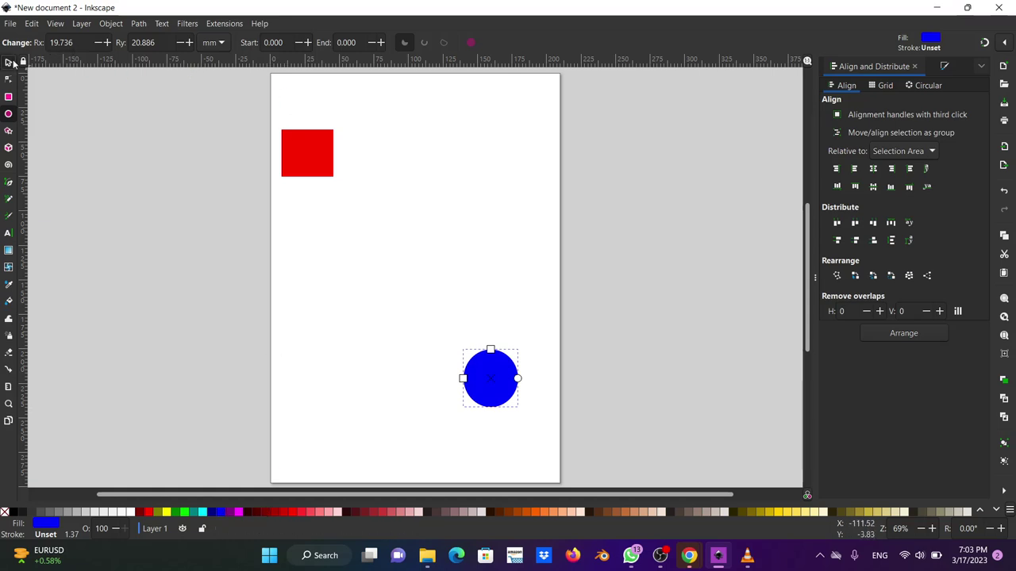
Step: Select the red square and blue circle together and convert both with Path > Object to Path
left_click(318, 173)
left_click(504, 389, "shift")
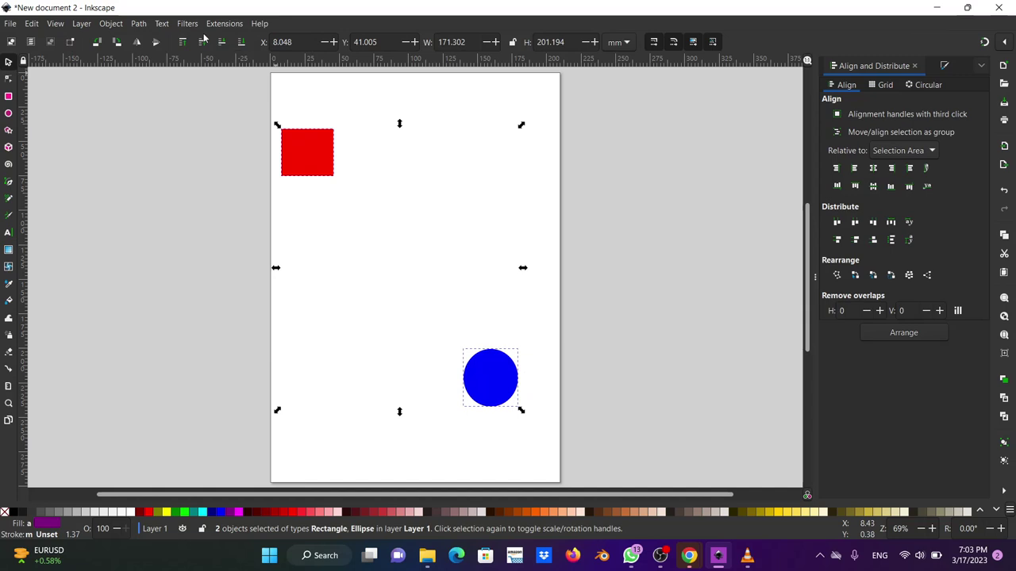
left_click(137, 24)
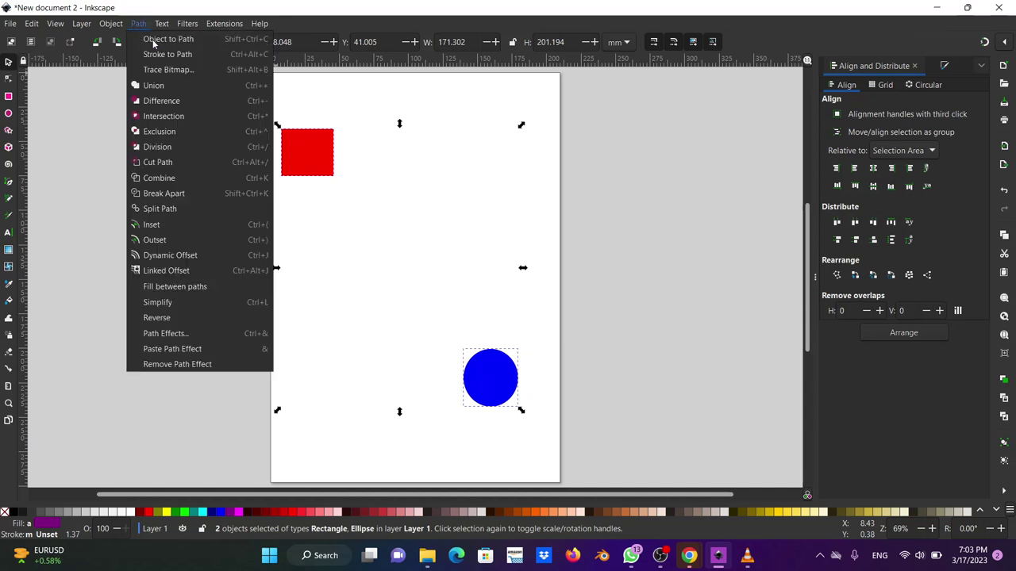
left_click(159, 39)
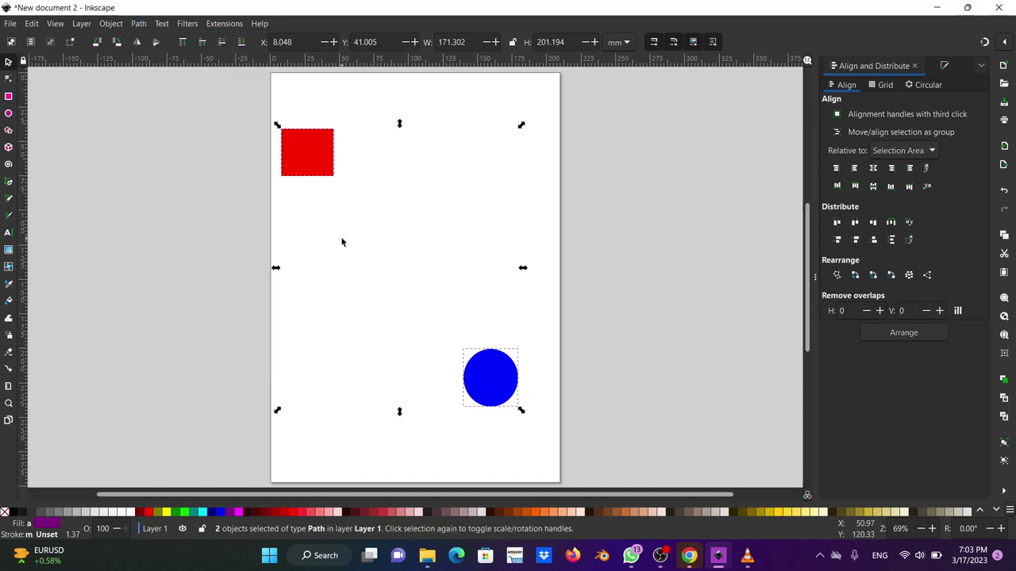
left_click(225, 24)
mouse_move(231, 162)
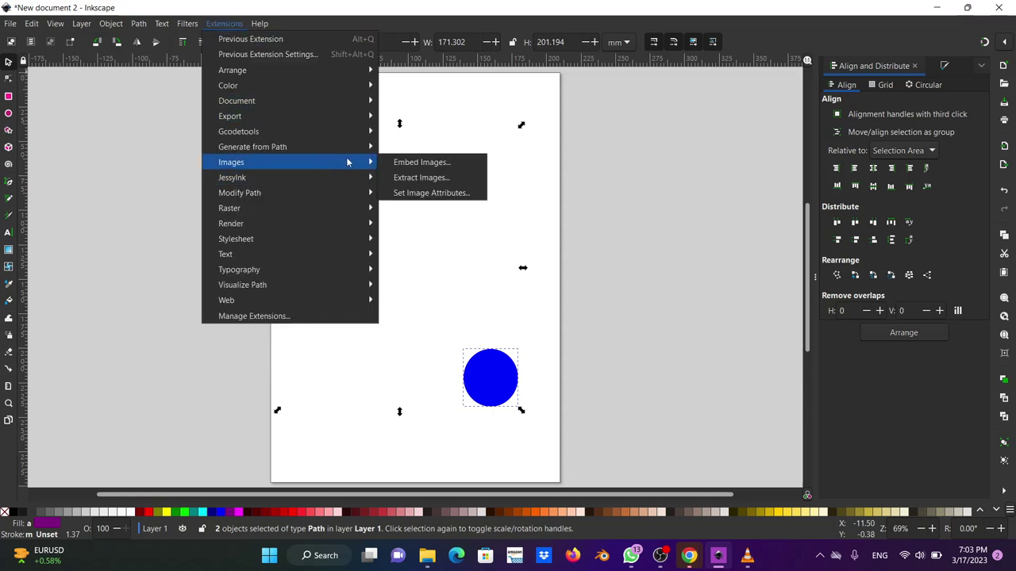
mouse_move(252, 146)
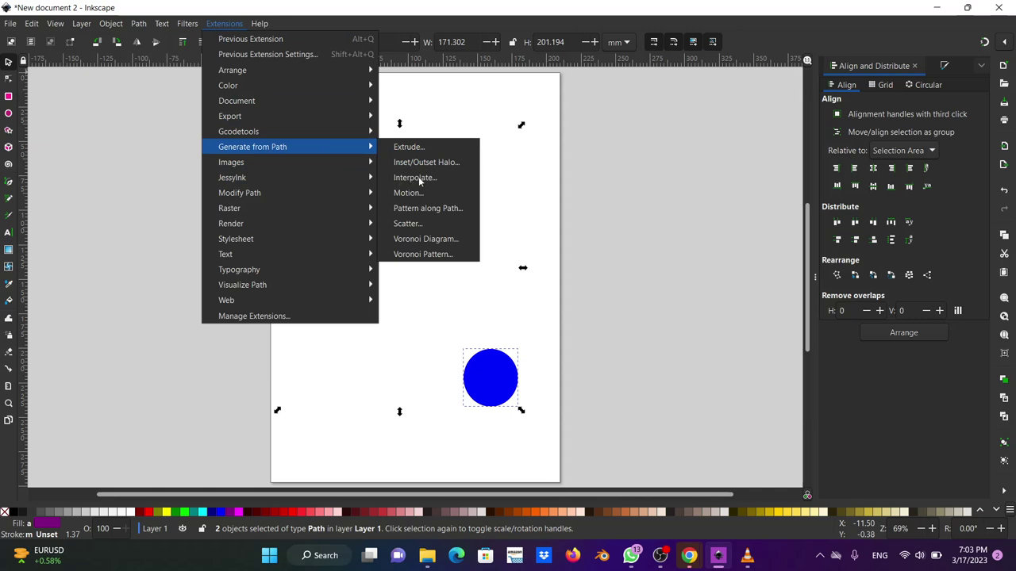
Step: Interpolate the square into the circle with live preview, 25 steps and exponent 1.2
left_click(419, 179)
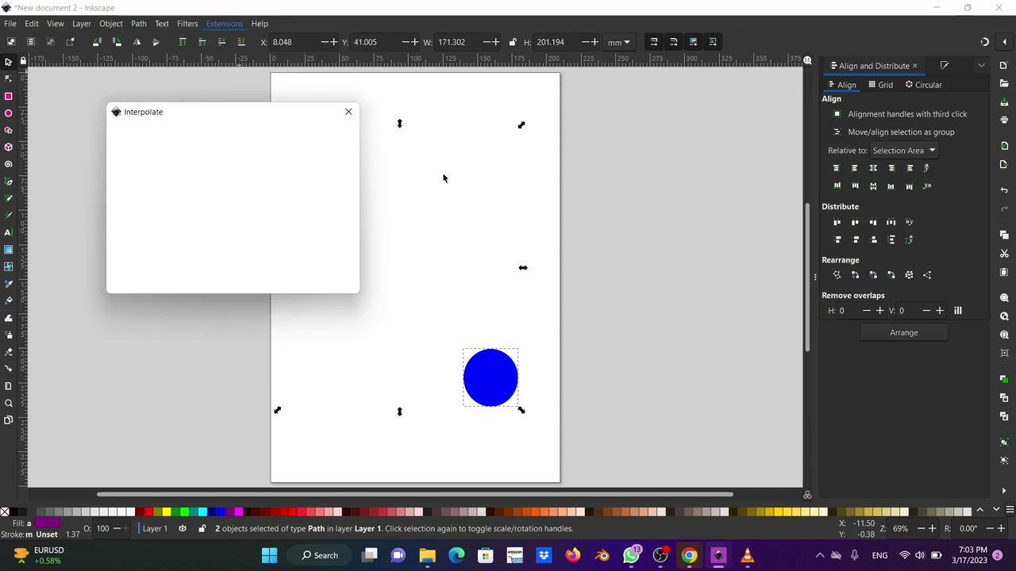
left_click_drag(262, 115, 822, 124)
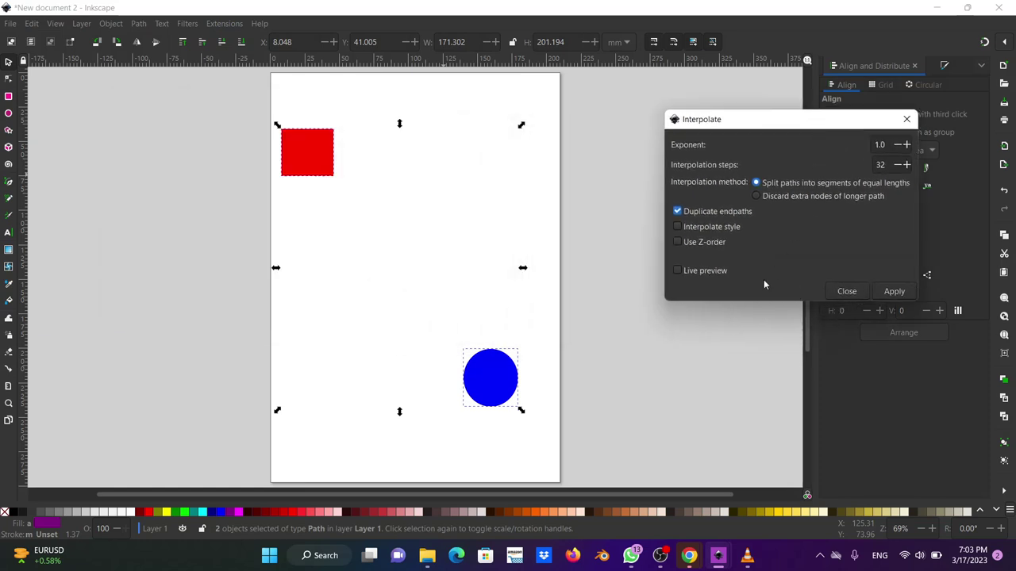
left_click(677, 270)
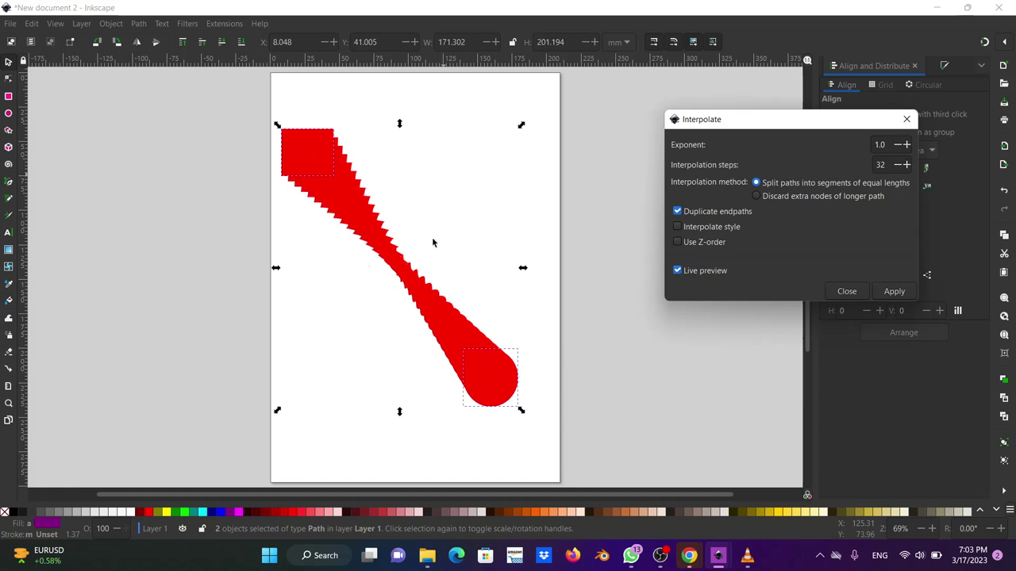
double_click(880, 164)
type("2")
left_click(907, 144)
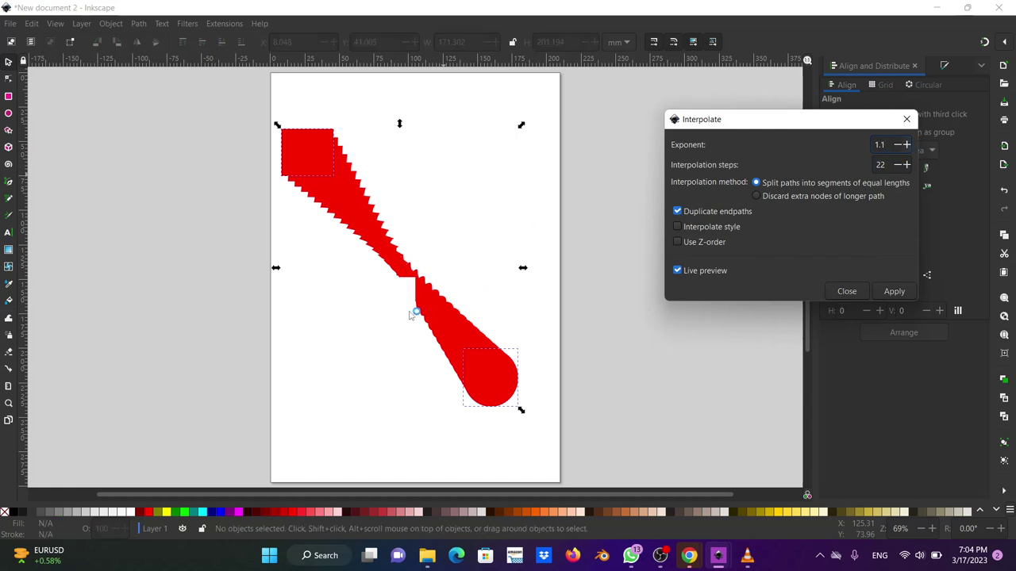
left_click(906, 145)
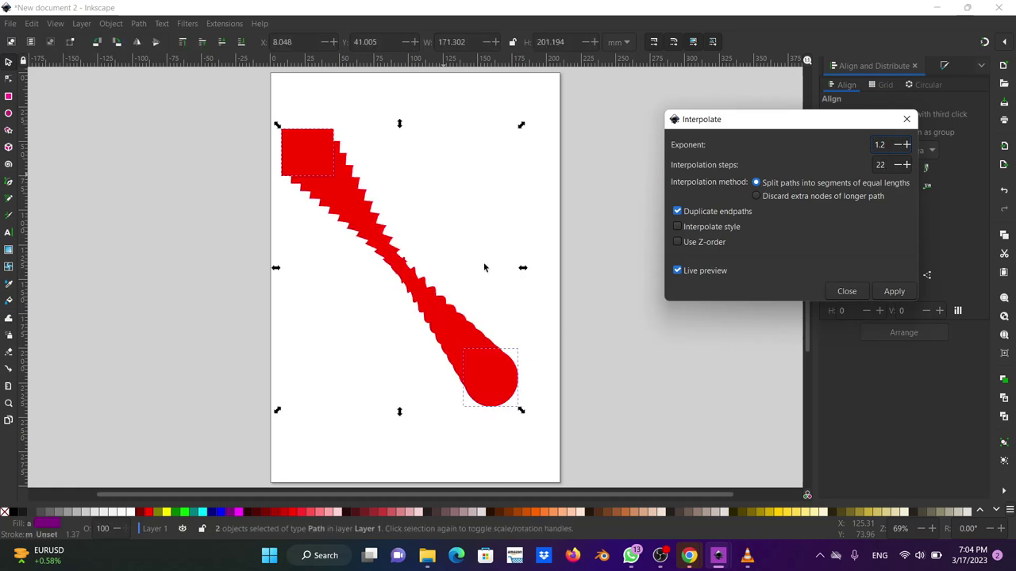
double_click(890, 164)
type("2")
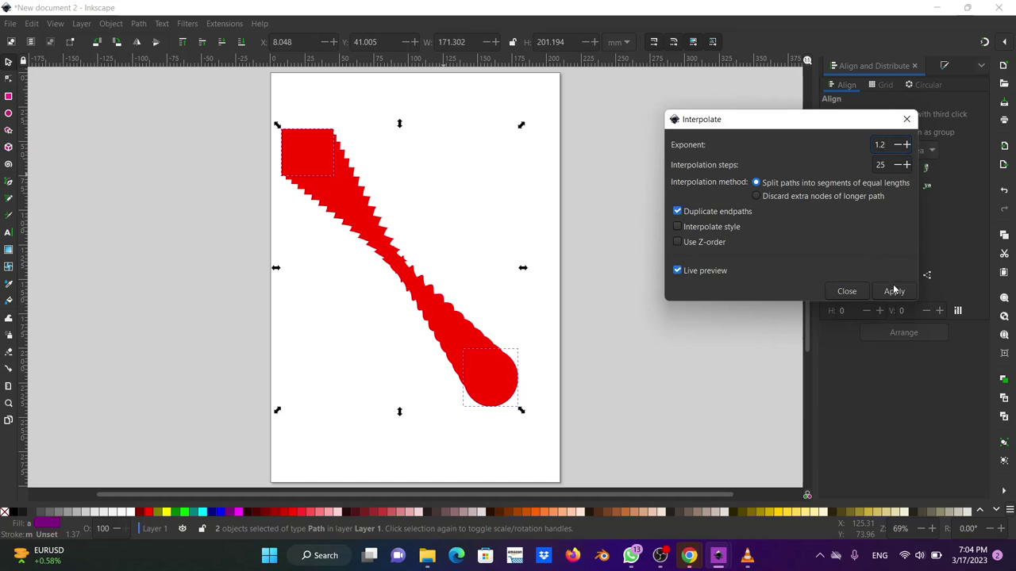
left_click(847, 291)
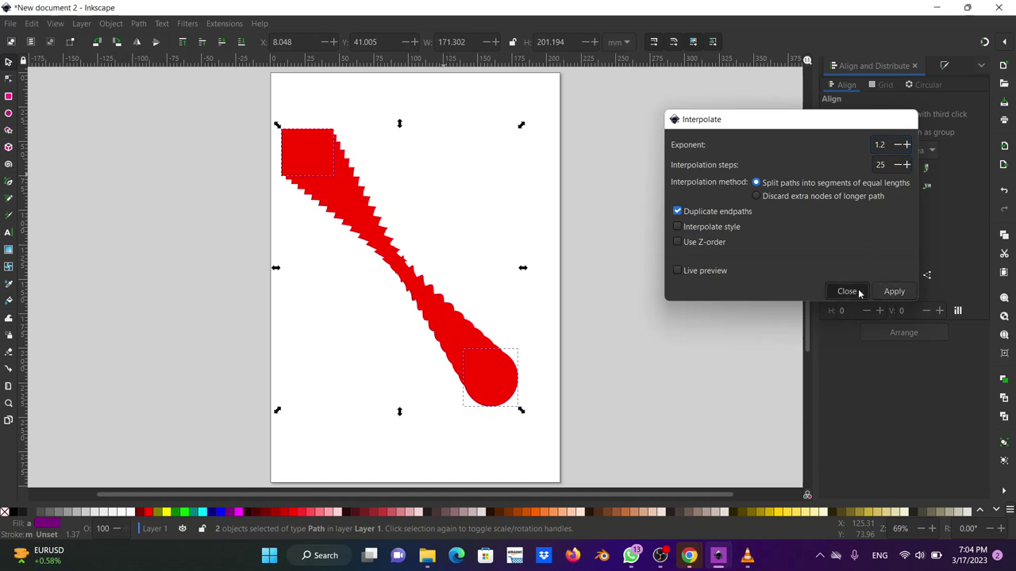
left_click(436, 312)
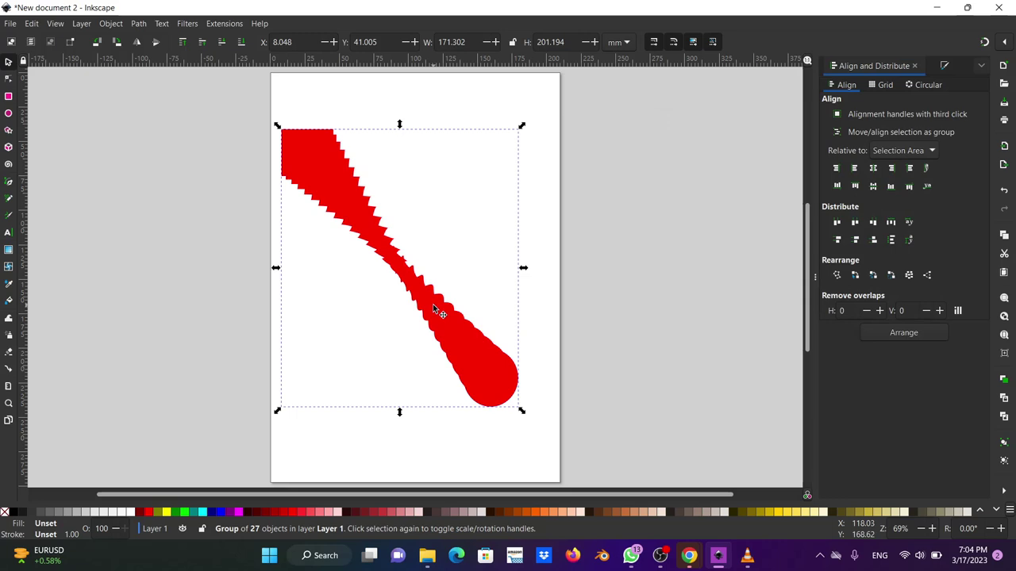
Step: Inspect one blended circle's nodes with the Node tool, then move the blend to the right
left_click(11, 80)
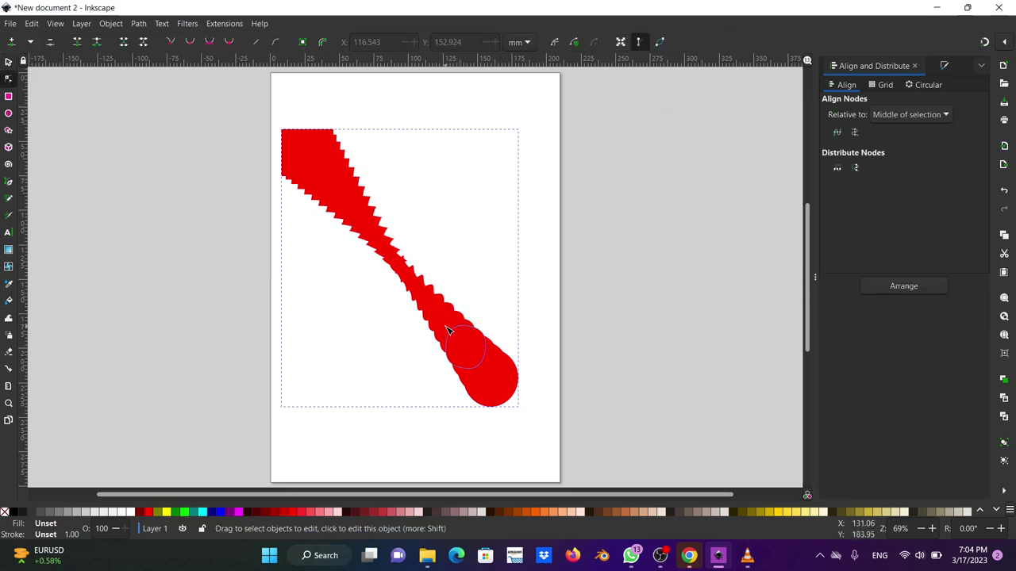
left_click(459, 335)
left_click_drag(465, 340, 502, 279)
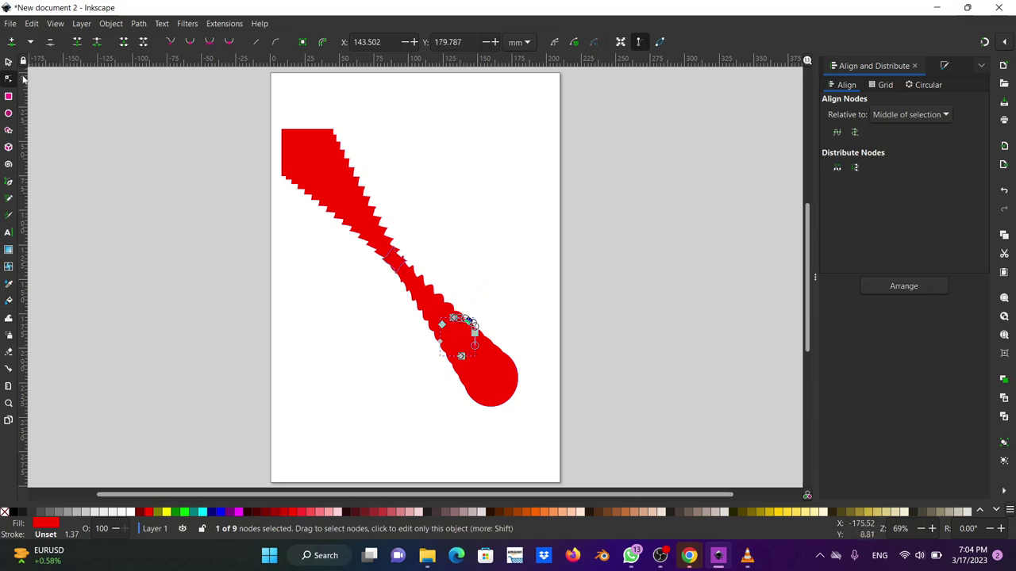
key("s")
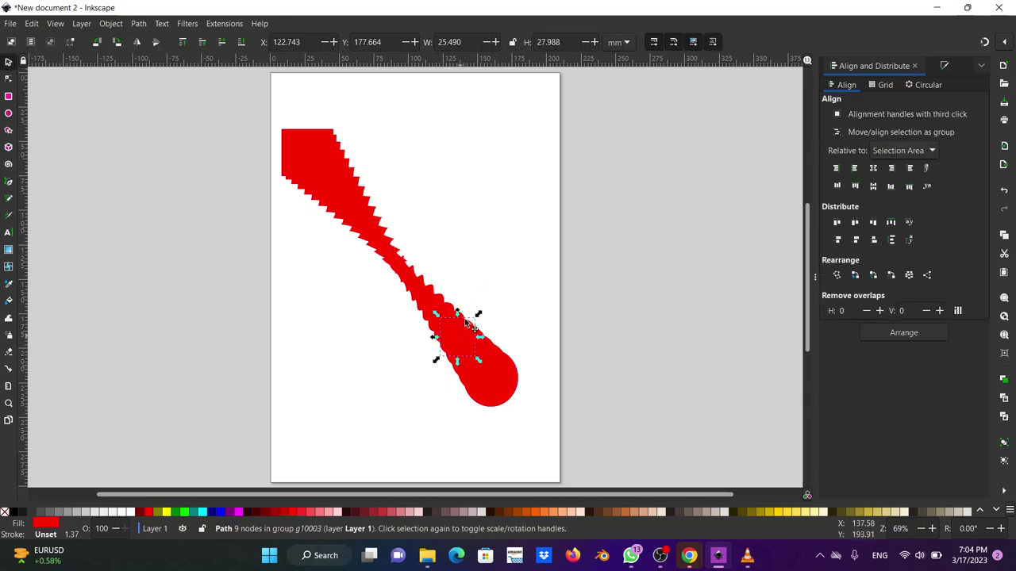
mouse_move(468, 324)
left_mouse_down()
mouse_move(479, 285)
mouse_move(577, 315)
left_mouse_up()
Step: Delete the red blend group and the red square, leaving the blue circle selected
left_click(492, 380)
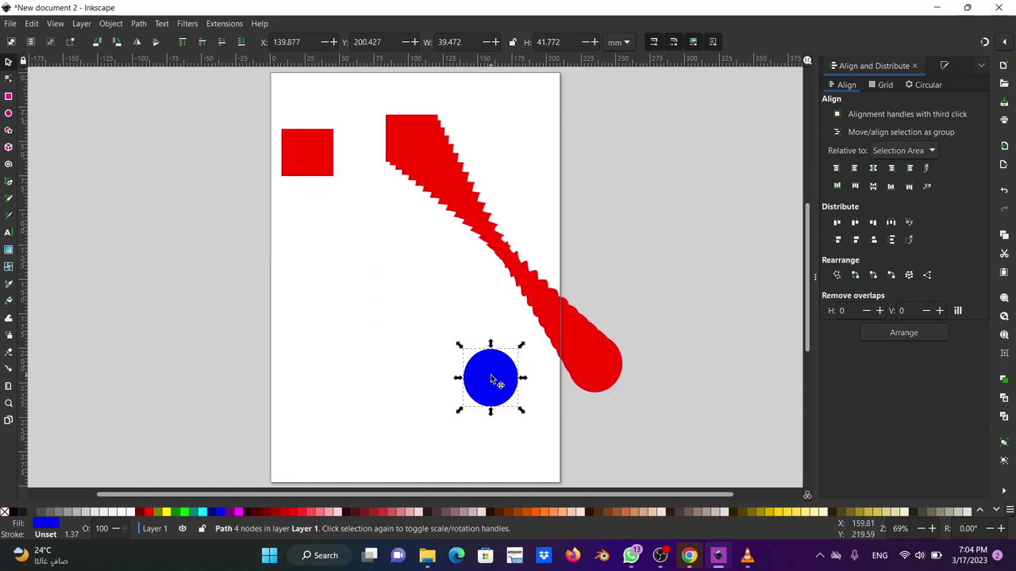
left_click(527, 297)
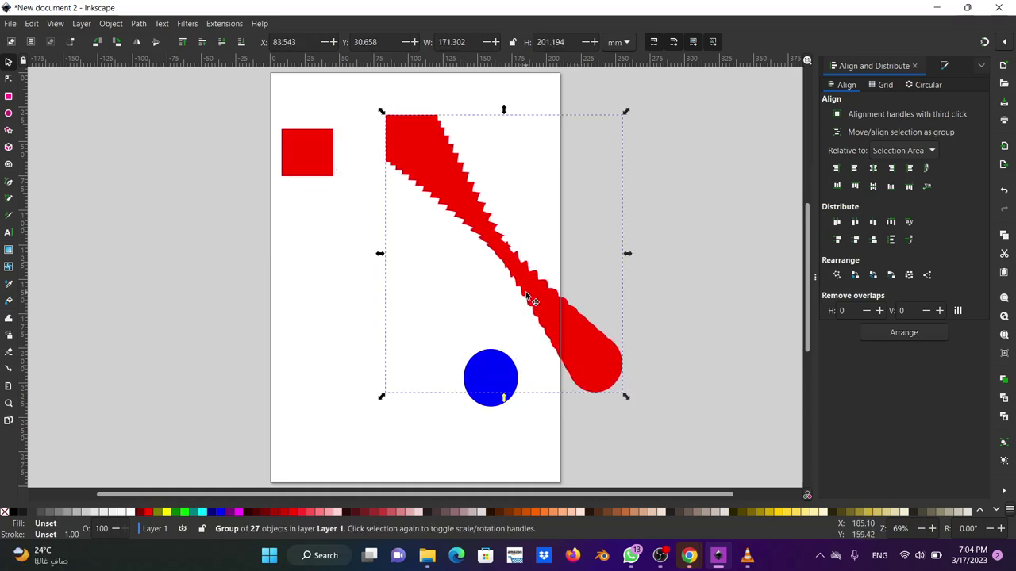
key("Delete")
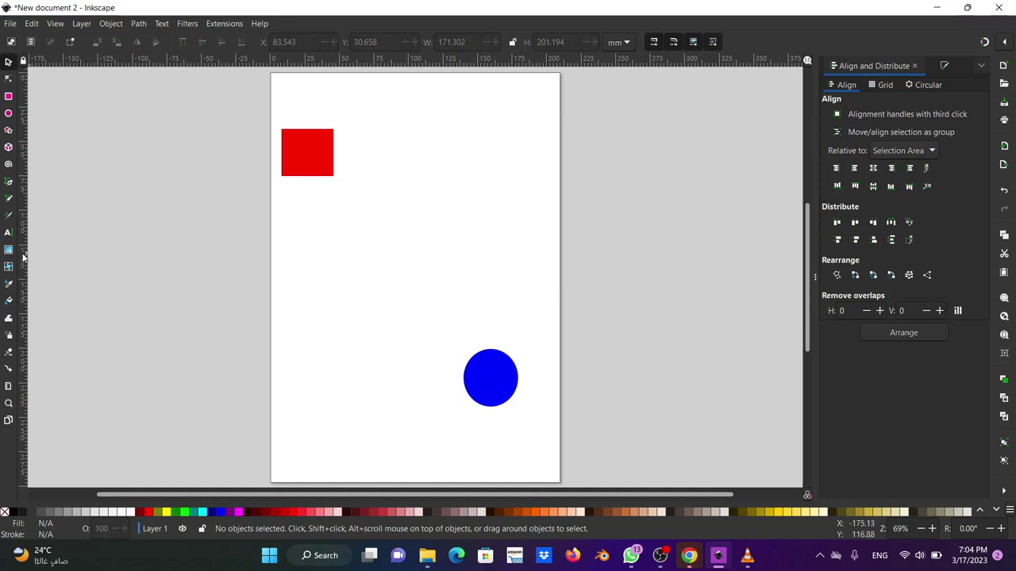
left_click_drag(231, 112, 509, 409)
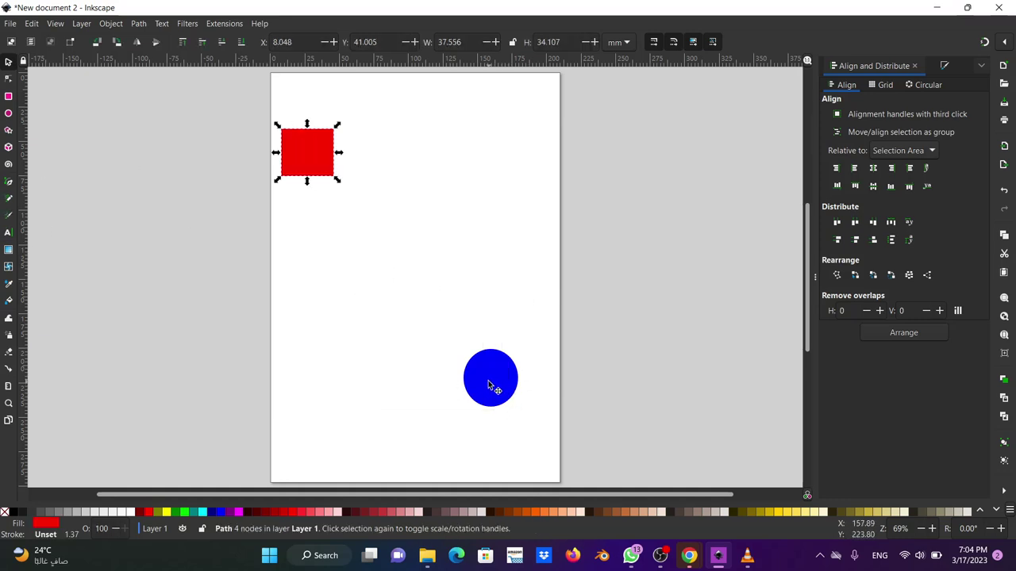
key("Delete")
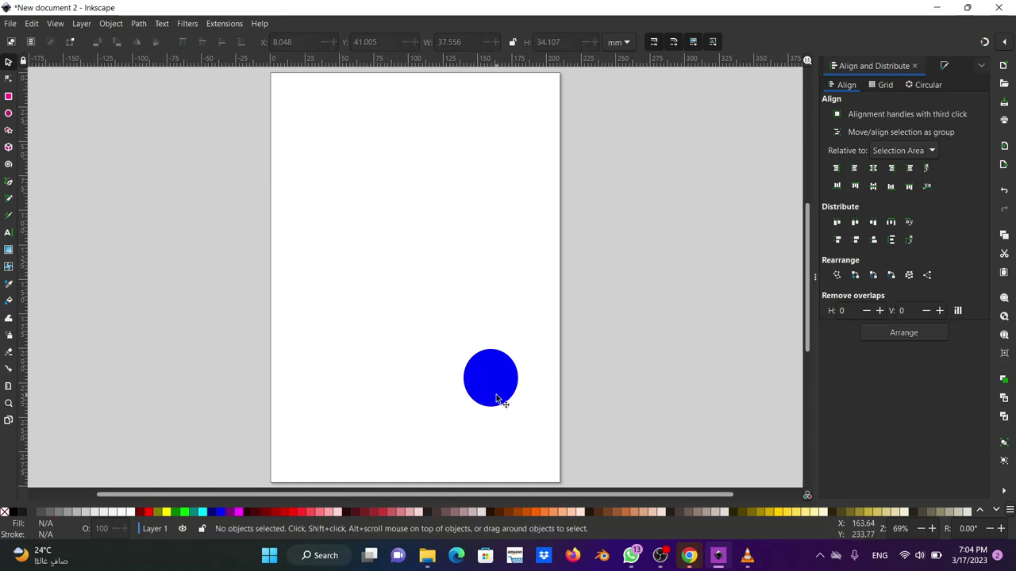
left_click(497, 397)
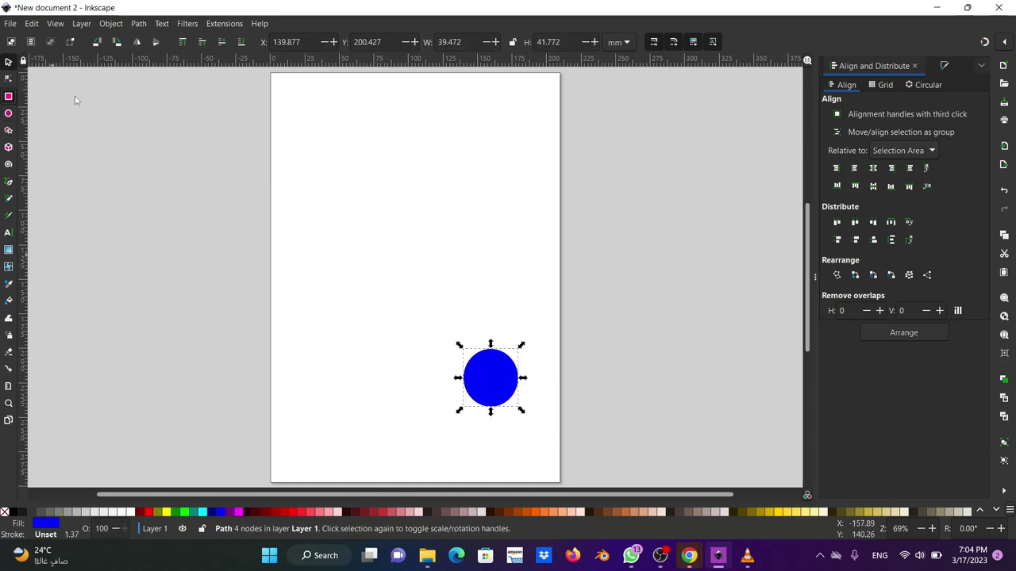
Step: Draw a large yellow rectangle across the page top and launch Extensions > Text > Lorem ipsum
left_click(8, 96)
left_click_drag(276, 91, 549, 316)
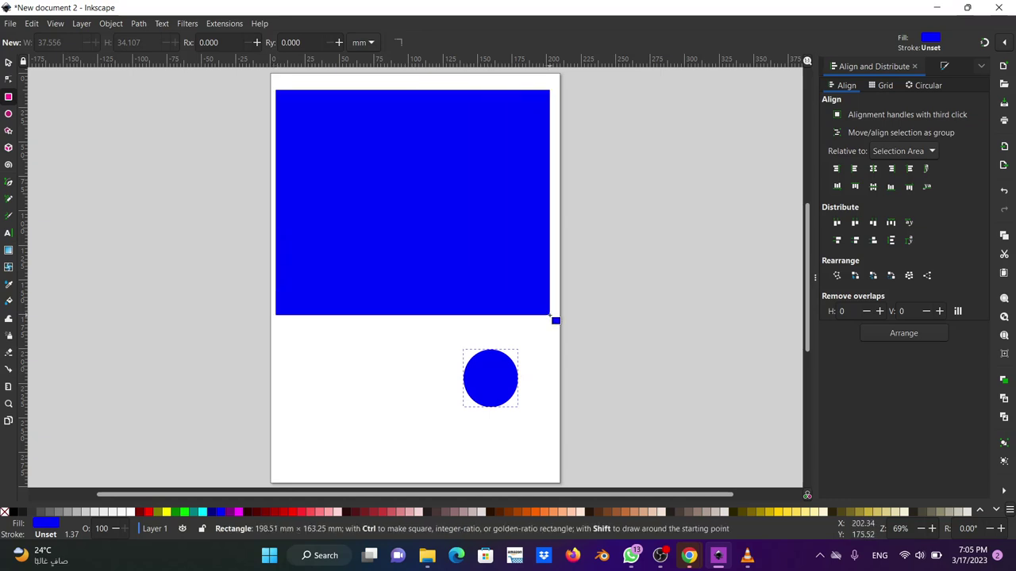
left_click_drag(548, 315, 550, 316)
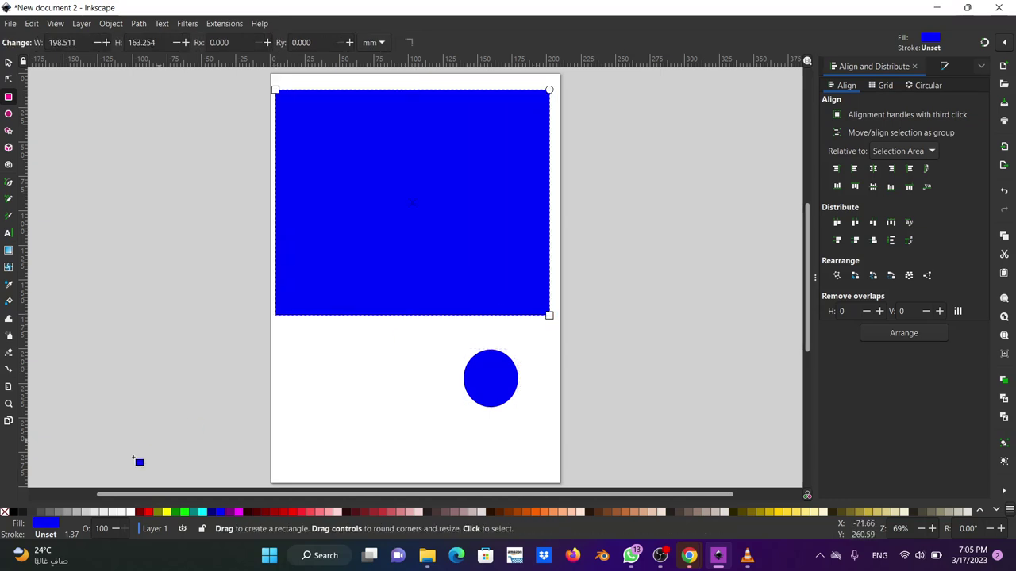
left_click(166, 513)
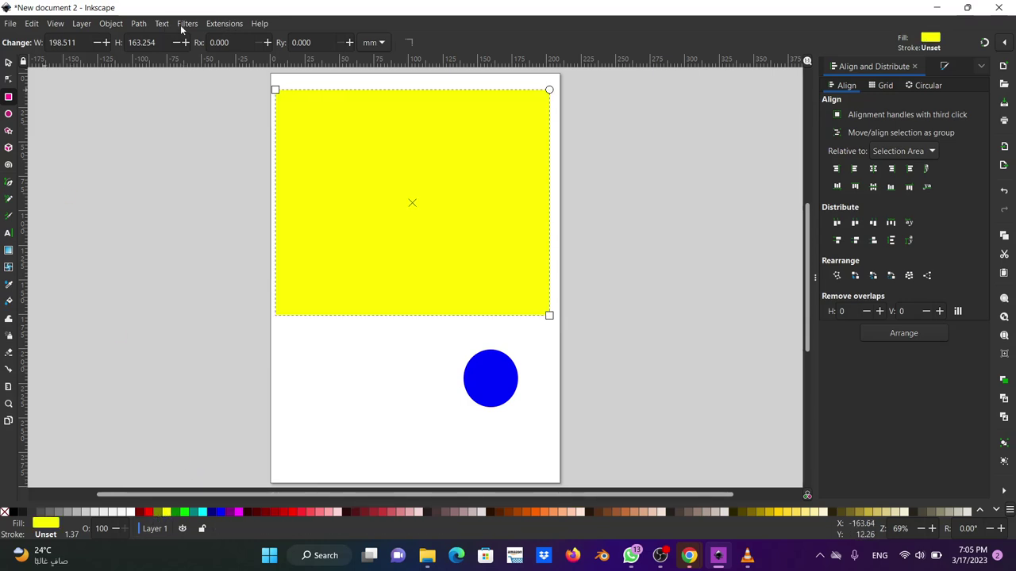
left_click(226, 24)
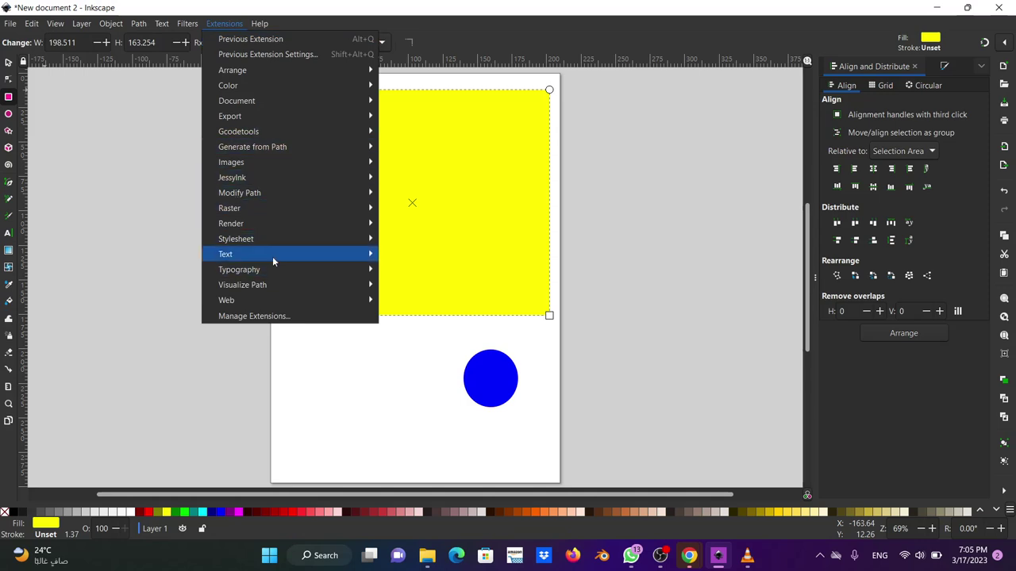
mouse_move(225, 254)
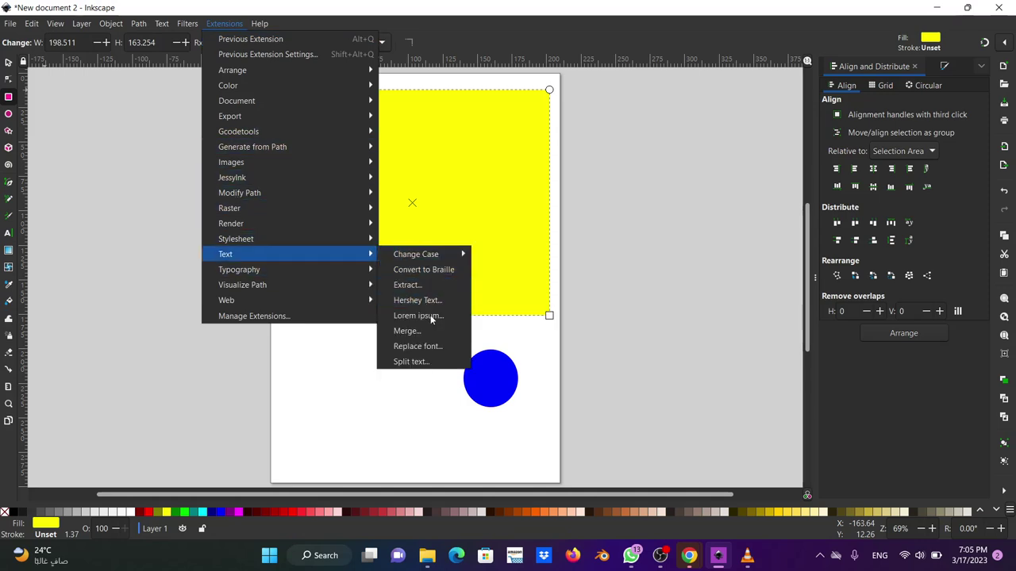
left_click(429, 316)
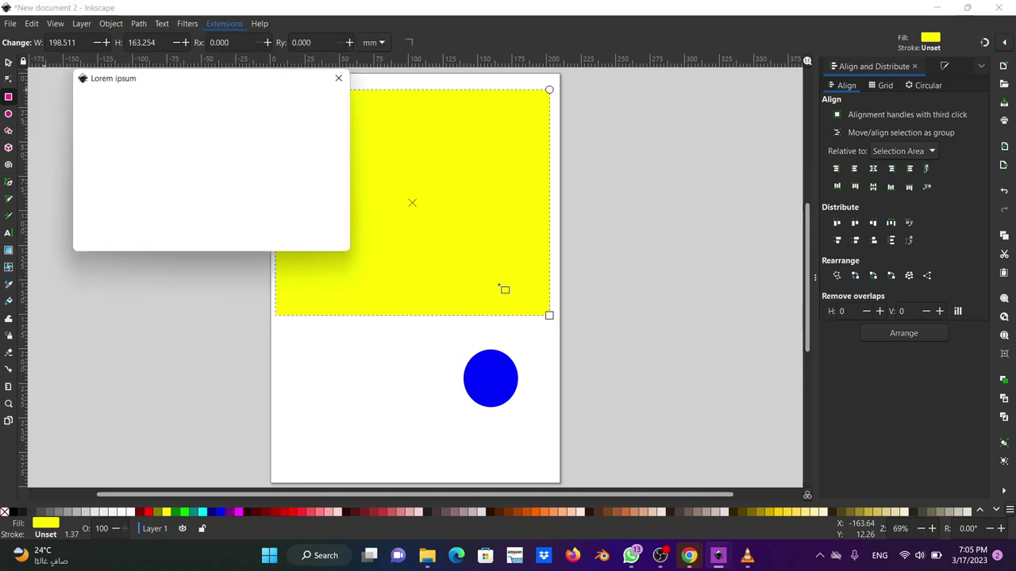
Step: Generate 6 paragraphs of 8 sentences of Lorem ipsum into the rectangle and close the generator
left_click_drag(210, 83, 948, 159)
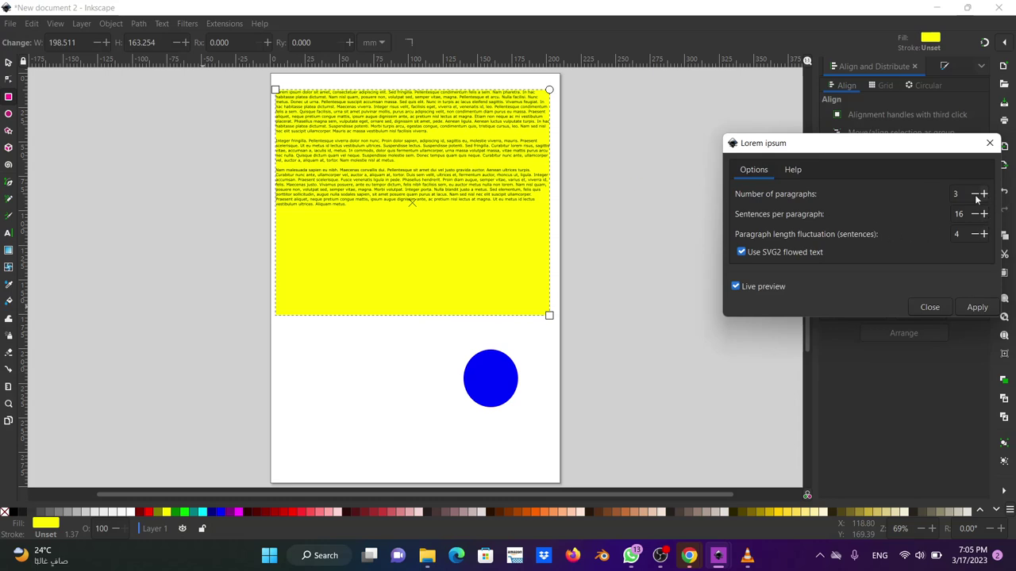
type("6")
key("Tab")
key("Return")
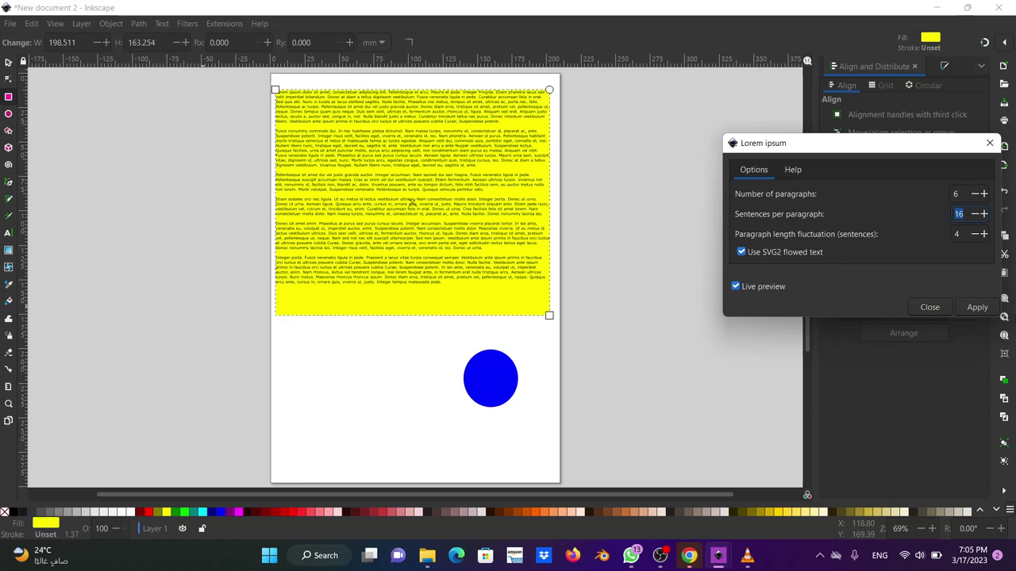
type("11")
key("BackSpace")
key("BackSpace")
left_click(779, 286)
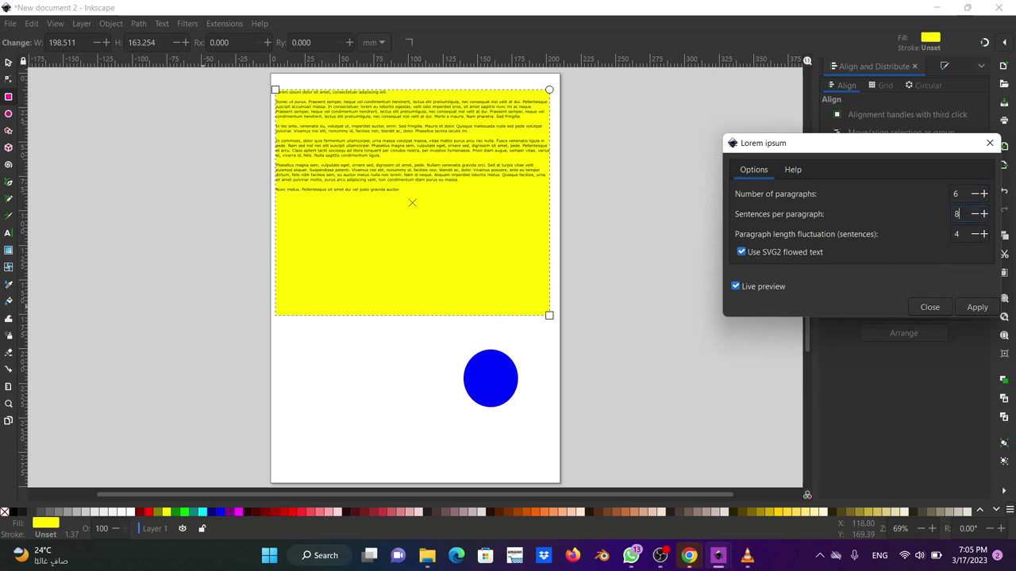
key("shift+Tab")
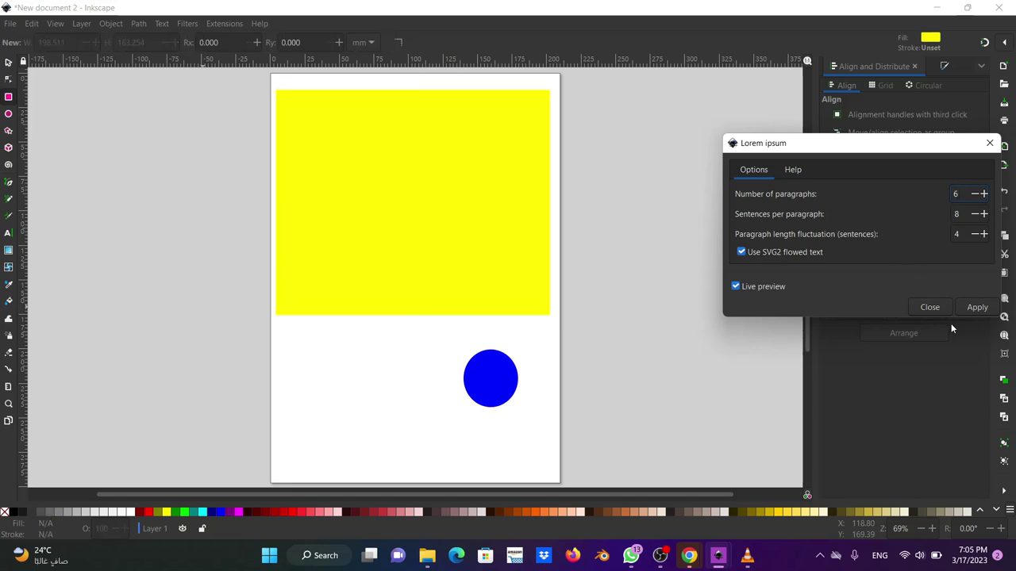
left_click(977, 307)
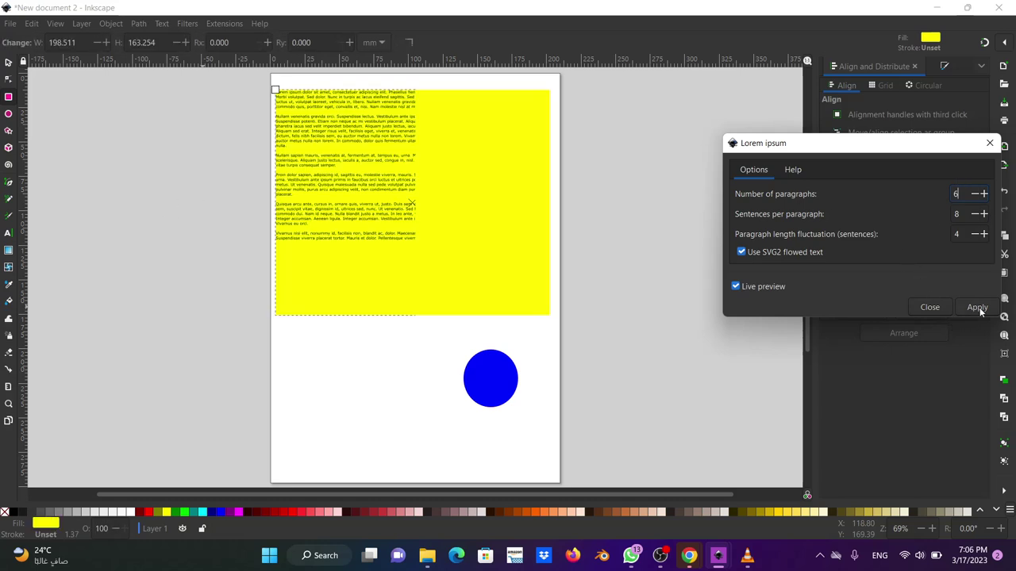
left_click(930, 307)
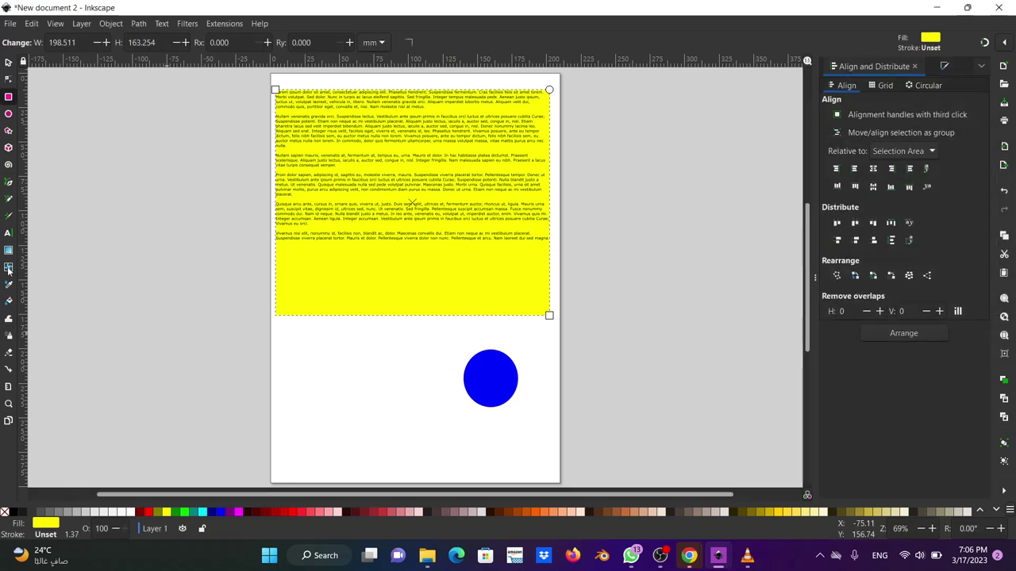
Step: Zoom in on the Lorem ipsum text and pan to its last three paragraphs
left_click(8, 233)
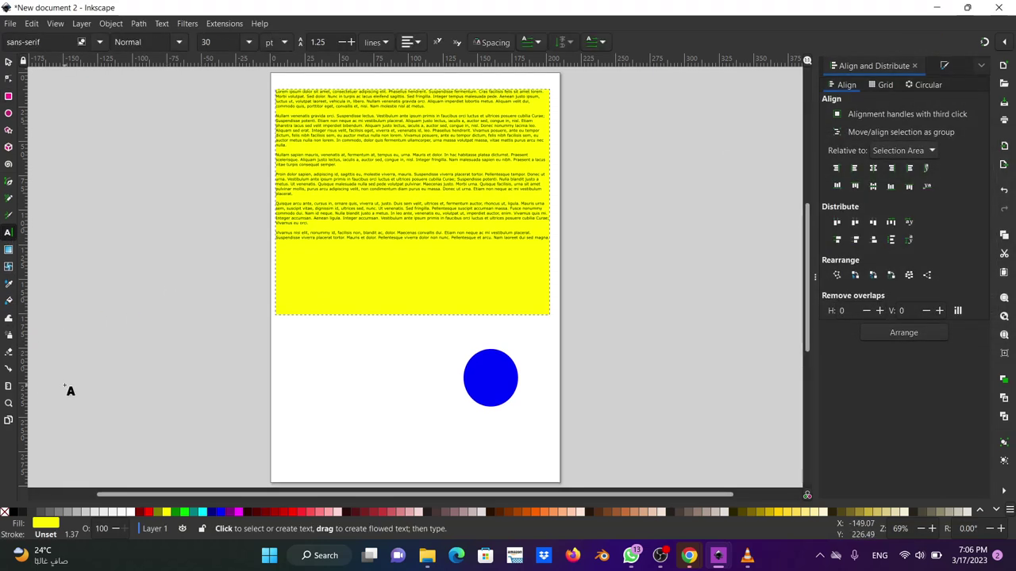
key("i")
key("alt+f")
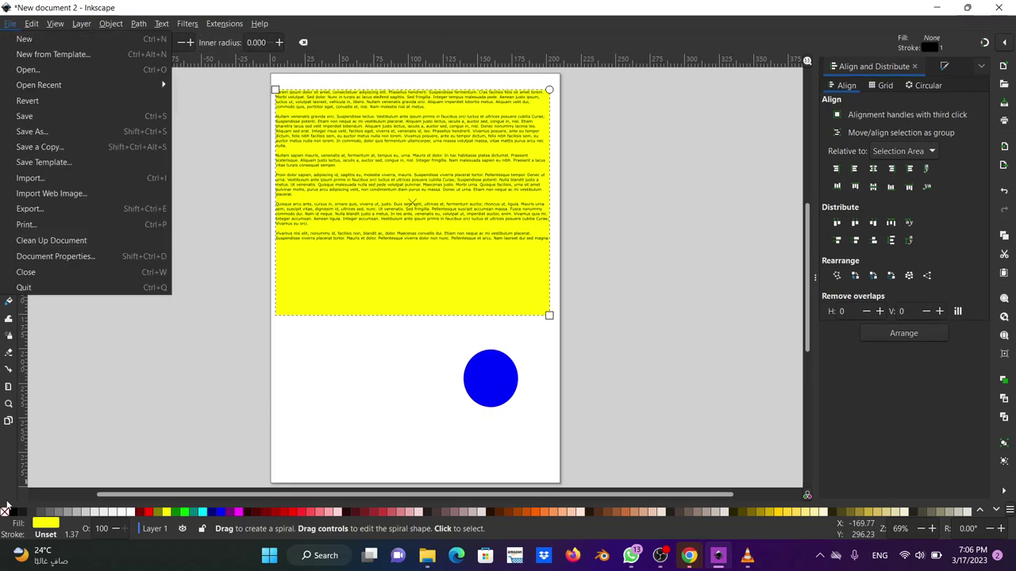
left_click(526, 234)
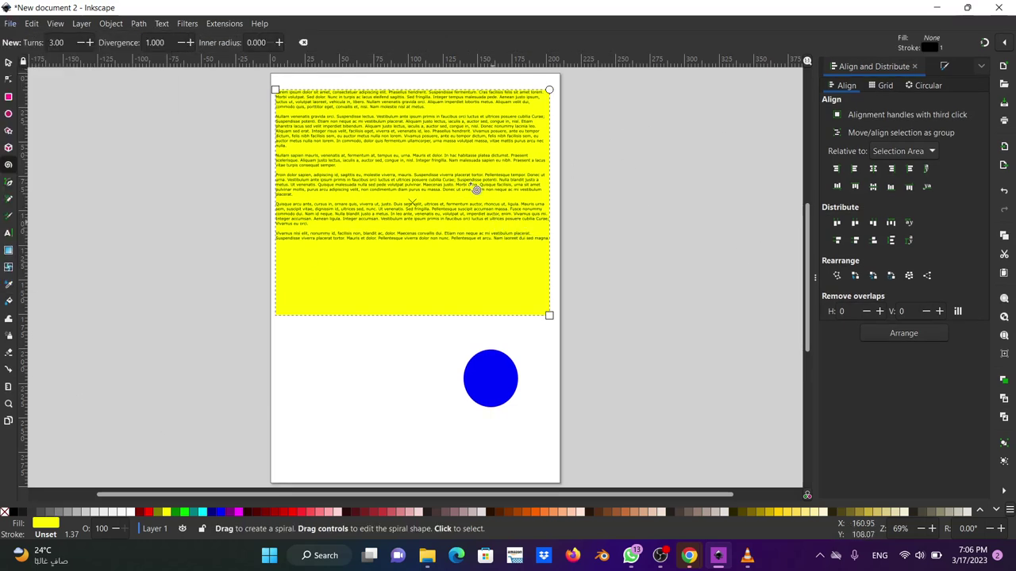
key("plus")
key("plus")
key("plus")
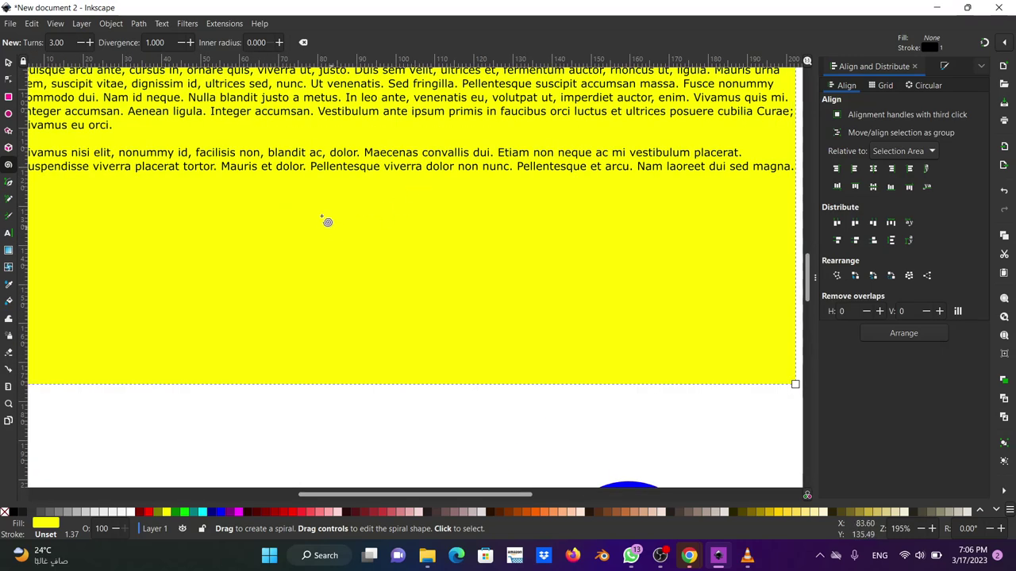
key("space")
left_click_drag(381, 259, 451, 294)
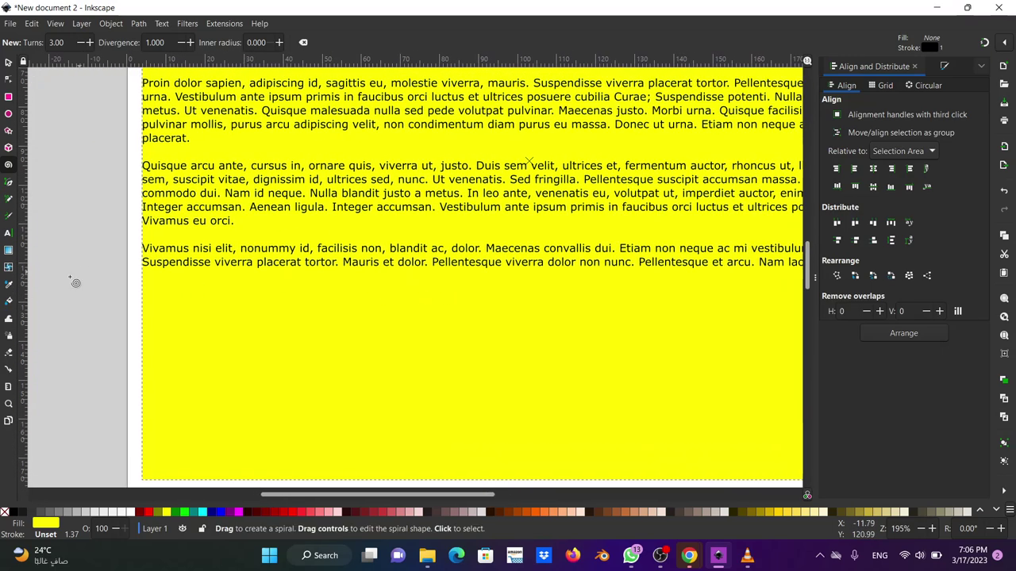
Step: Insert 'this text can be changed' before 'cursus' in the Quisque arcu ante paragraph
left_click(8, 233)
left_click(145, 240)
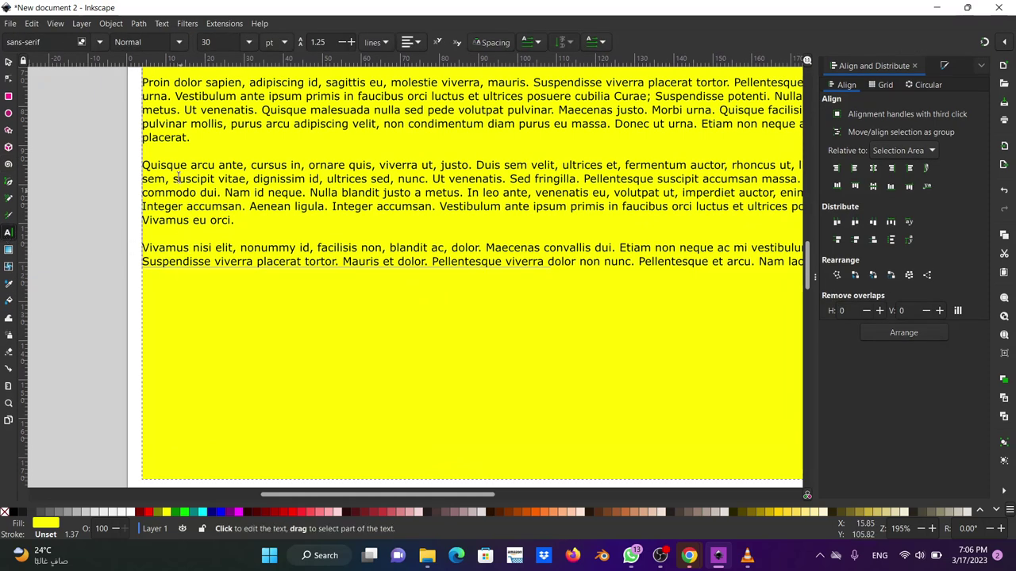
left_click(251, 168)
type("melthis ")
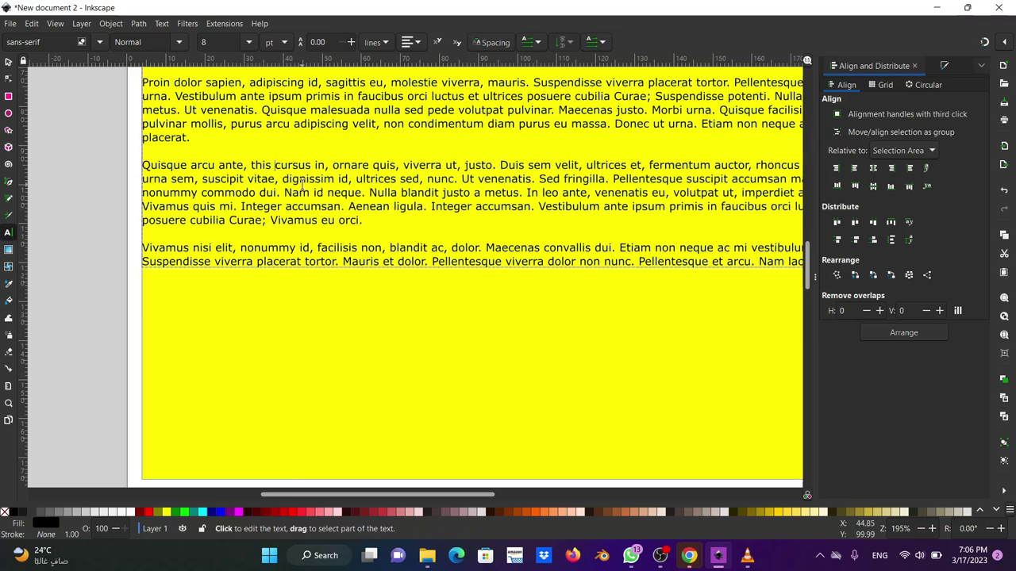
type("texca")
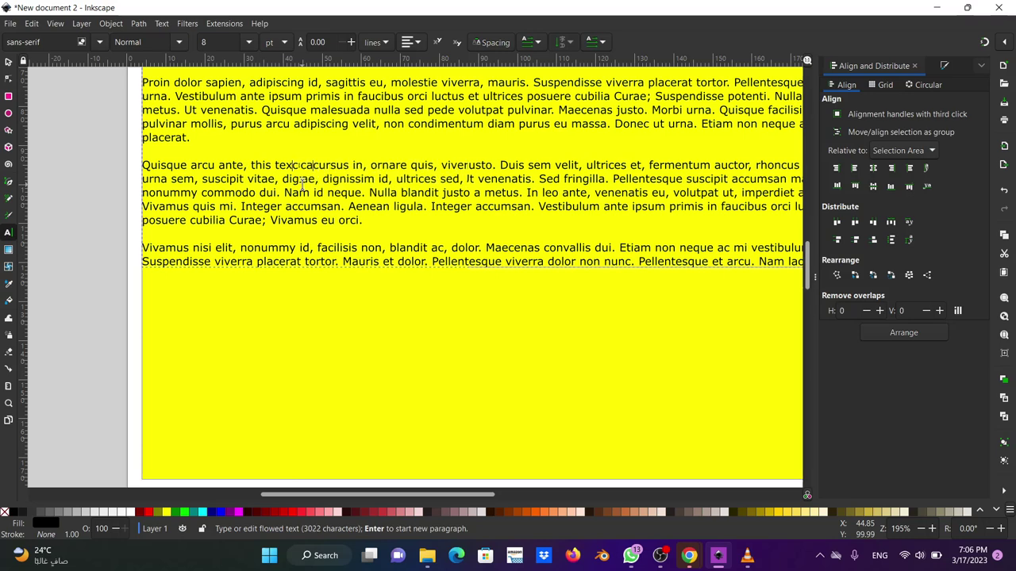
type("be chan")
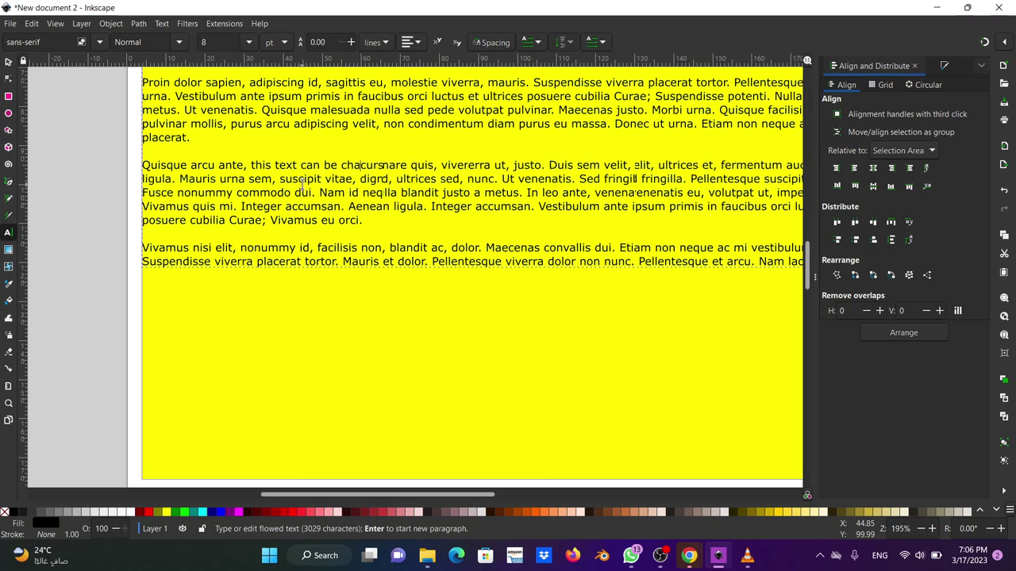
type("ged")
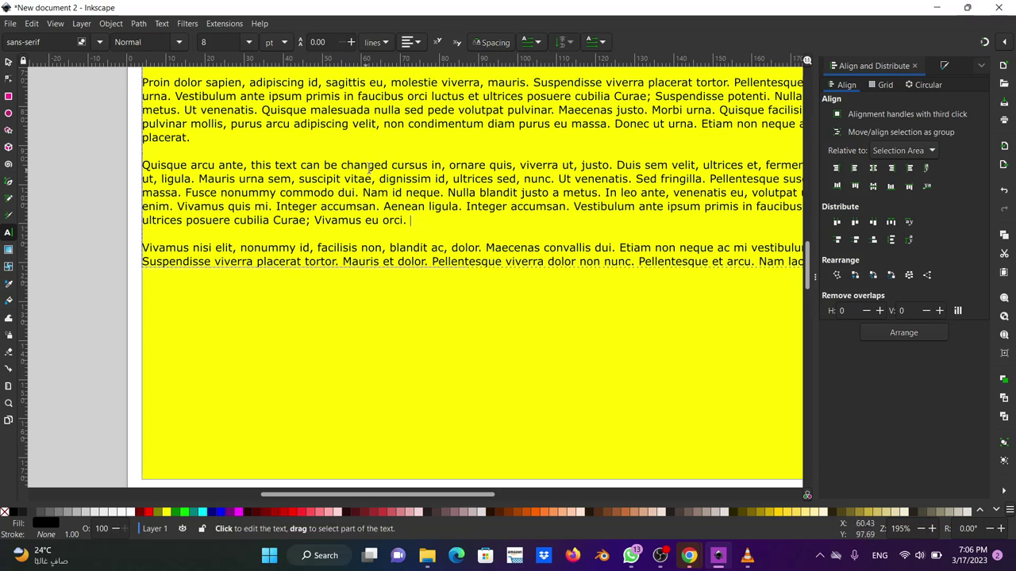
Step: Replace the paragraph's remaining lorem text with 'from english to arabici.'
left_click(394, 220)
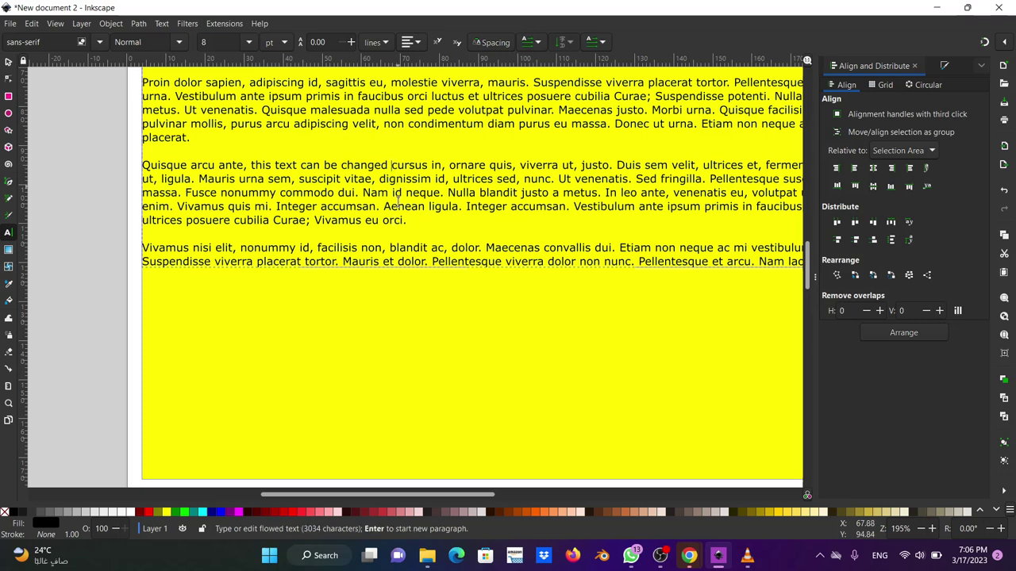
left_click_drag(391, 166, 399, 220)
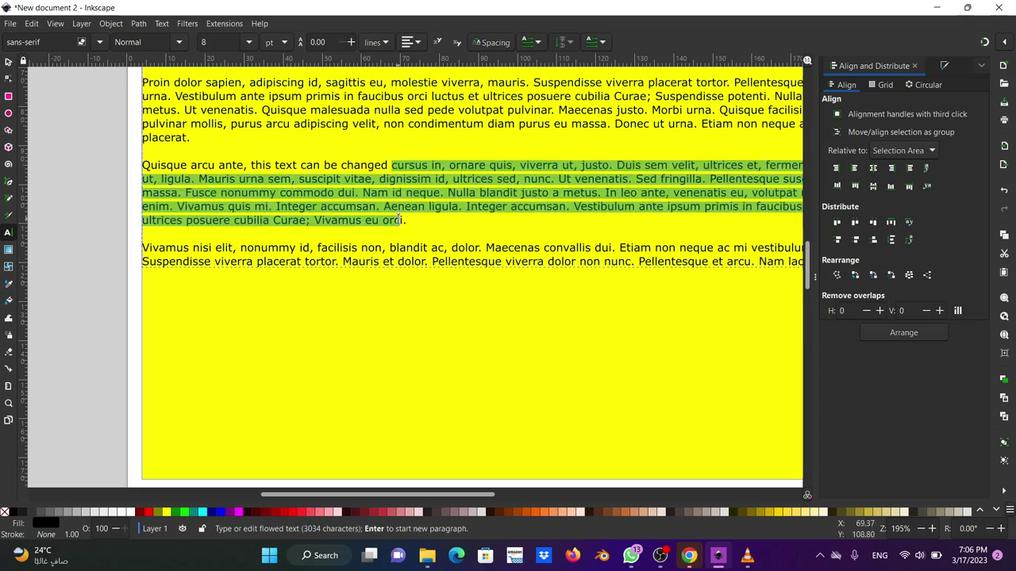
key("BackSpace")
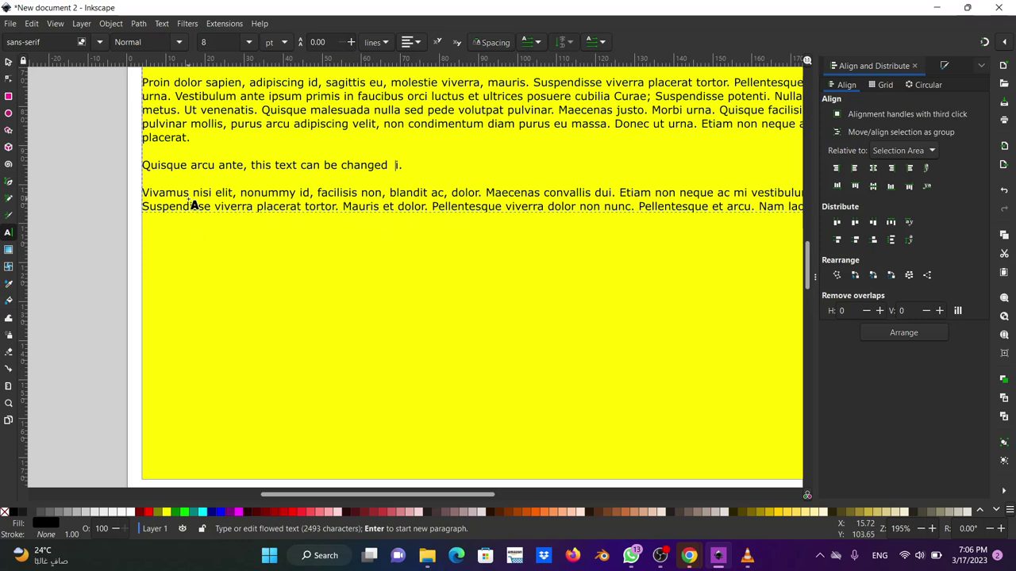
type("from englis")
type("h to arab")
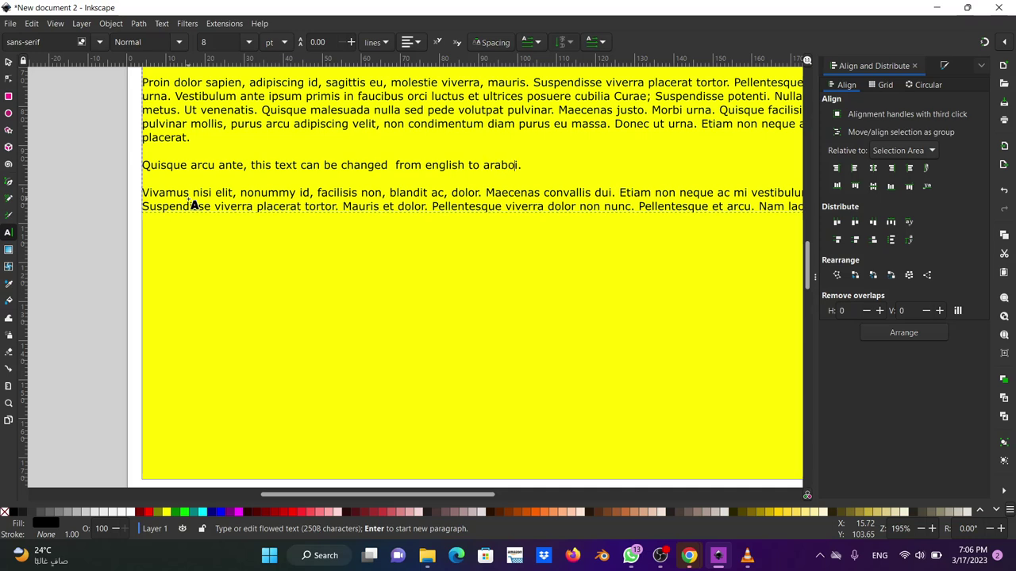
type("o")
key("BackSpace")
key("BackSpace")
type("ic")
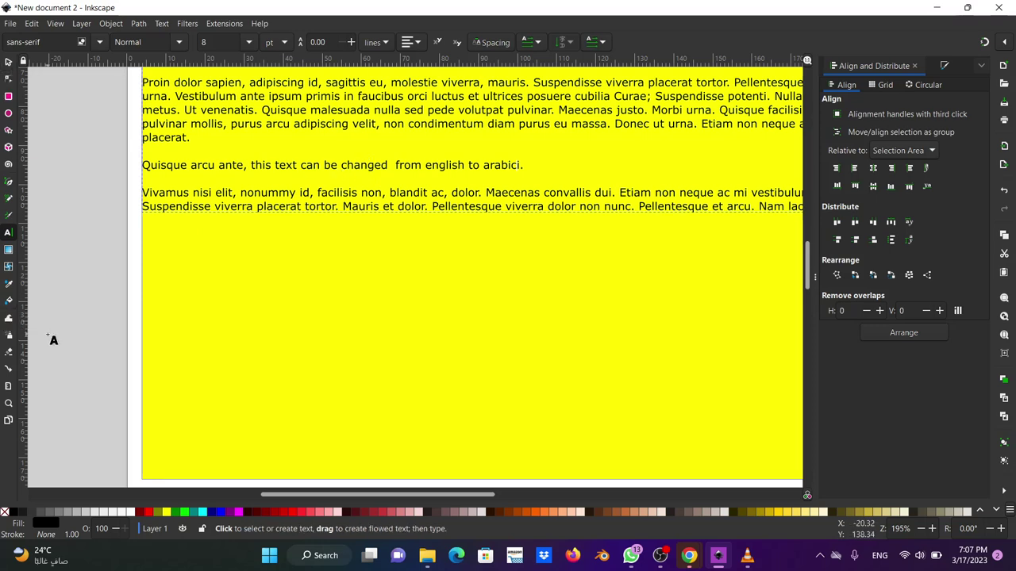
left_click(225, 24)
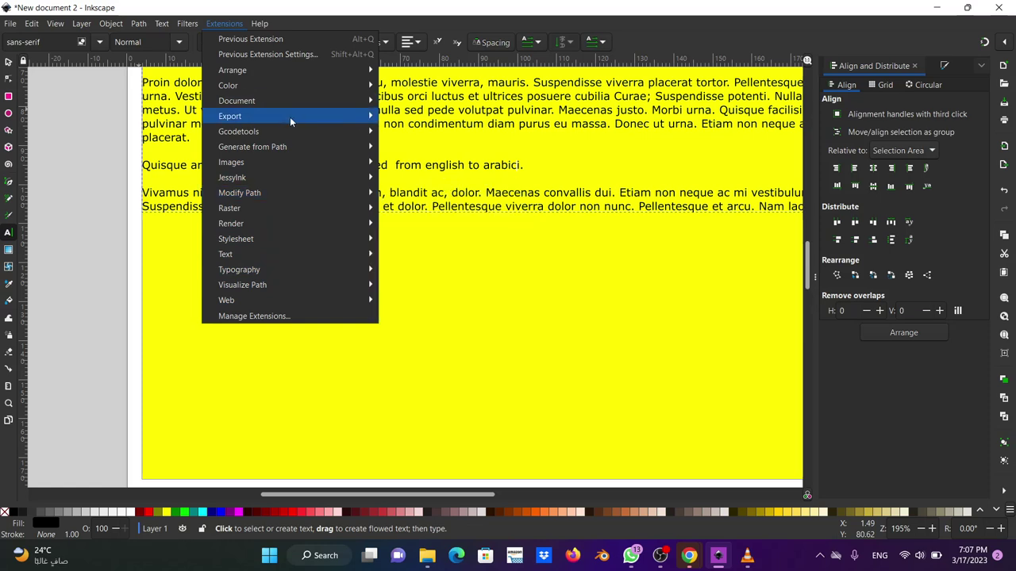
mouse_move(239, 116)
left_click(7, 64)
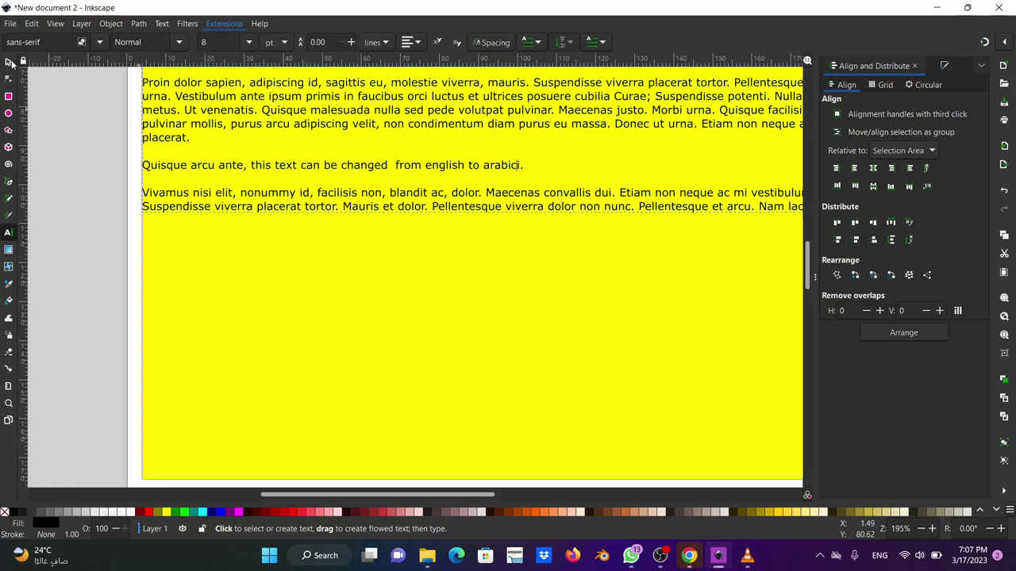